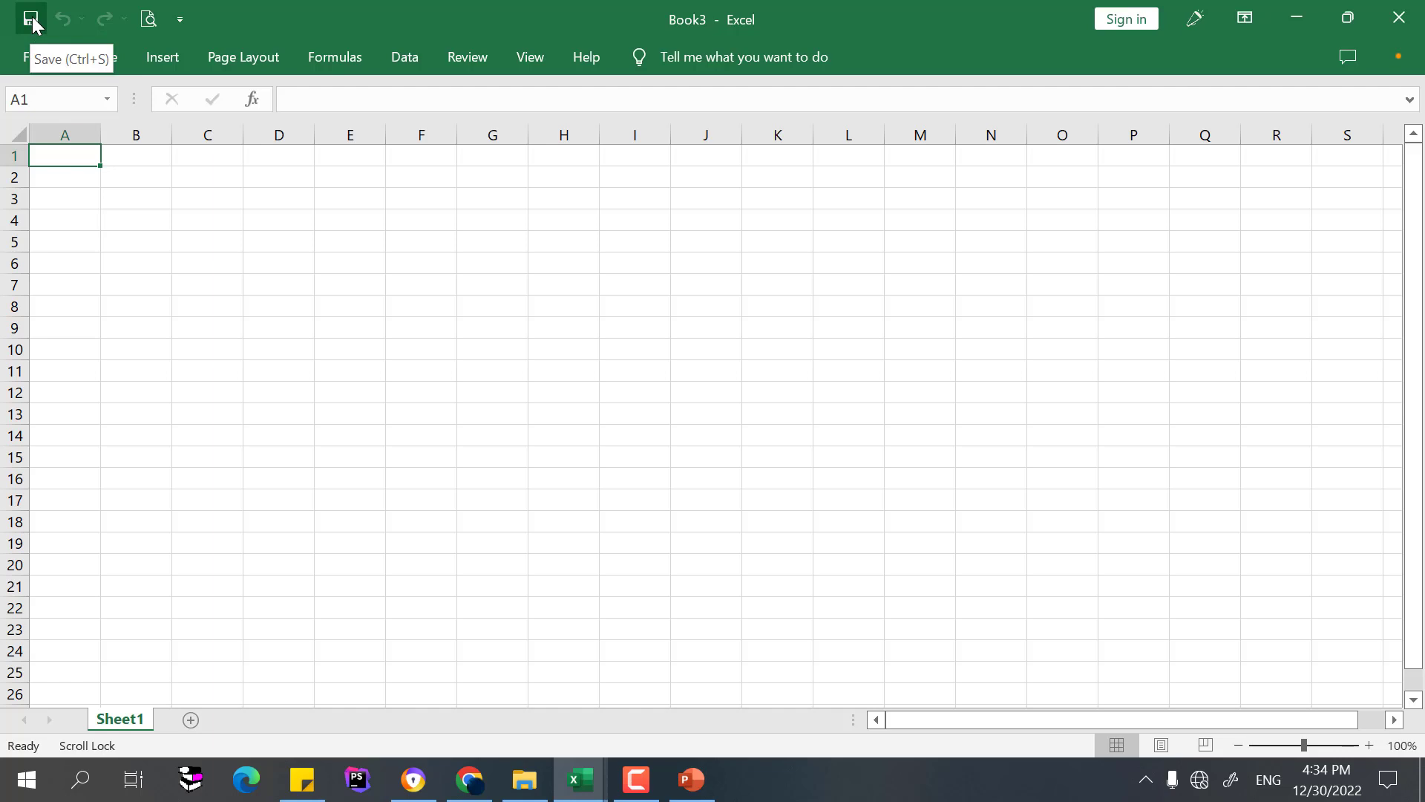
Save the new workbook to the Desktop folder under the file name my workbook3.
{"action": "left_click", "coordinate": [32, 57]}
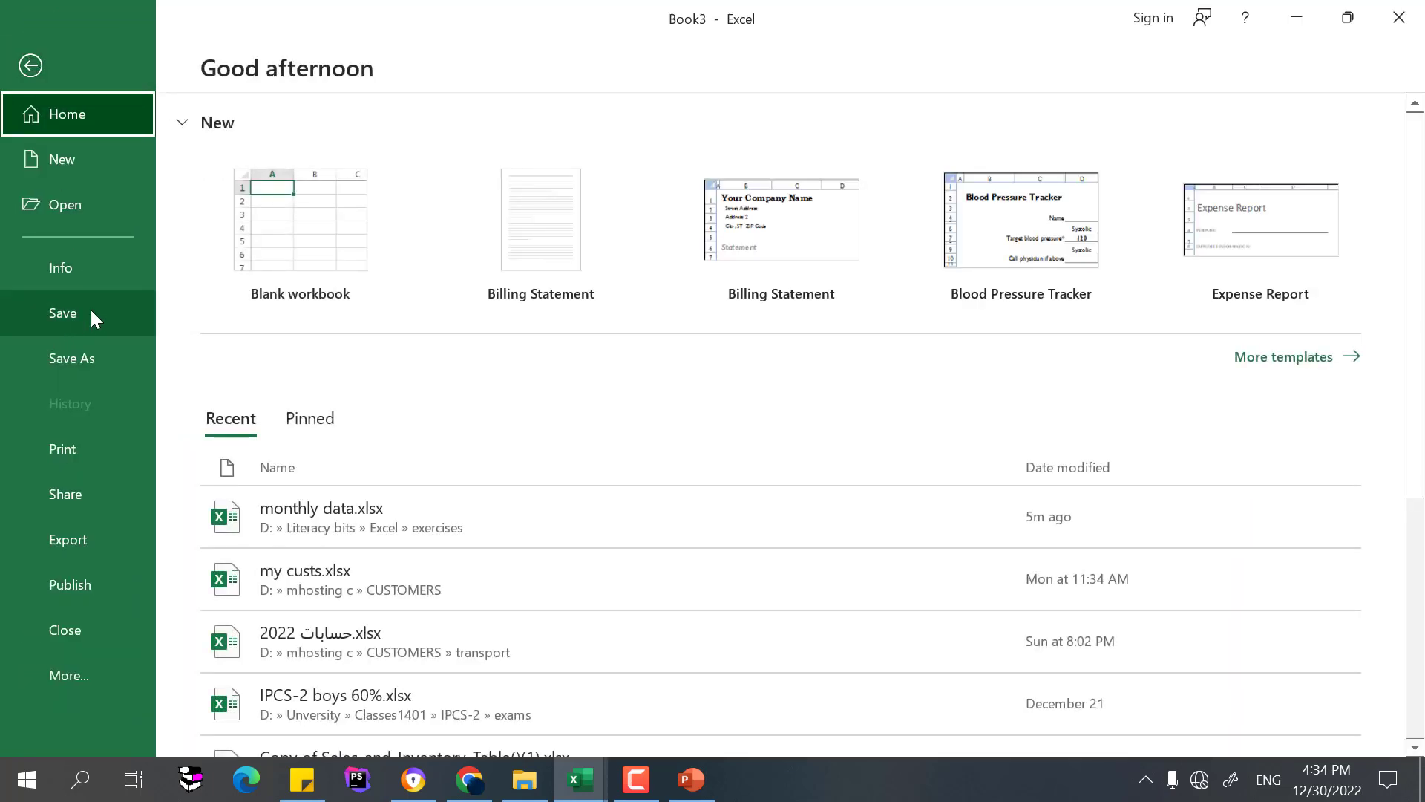
{"action": "left_click", "coordinate": [64, 313]}
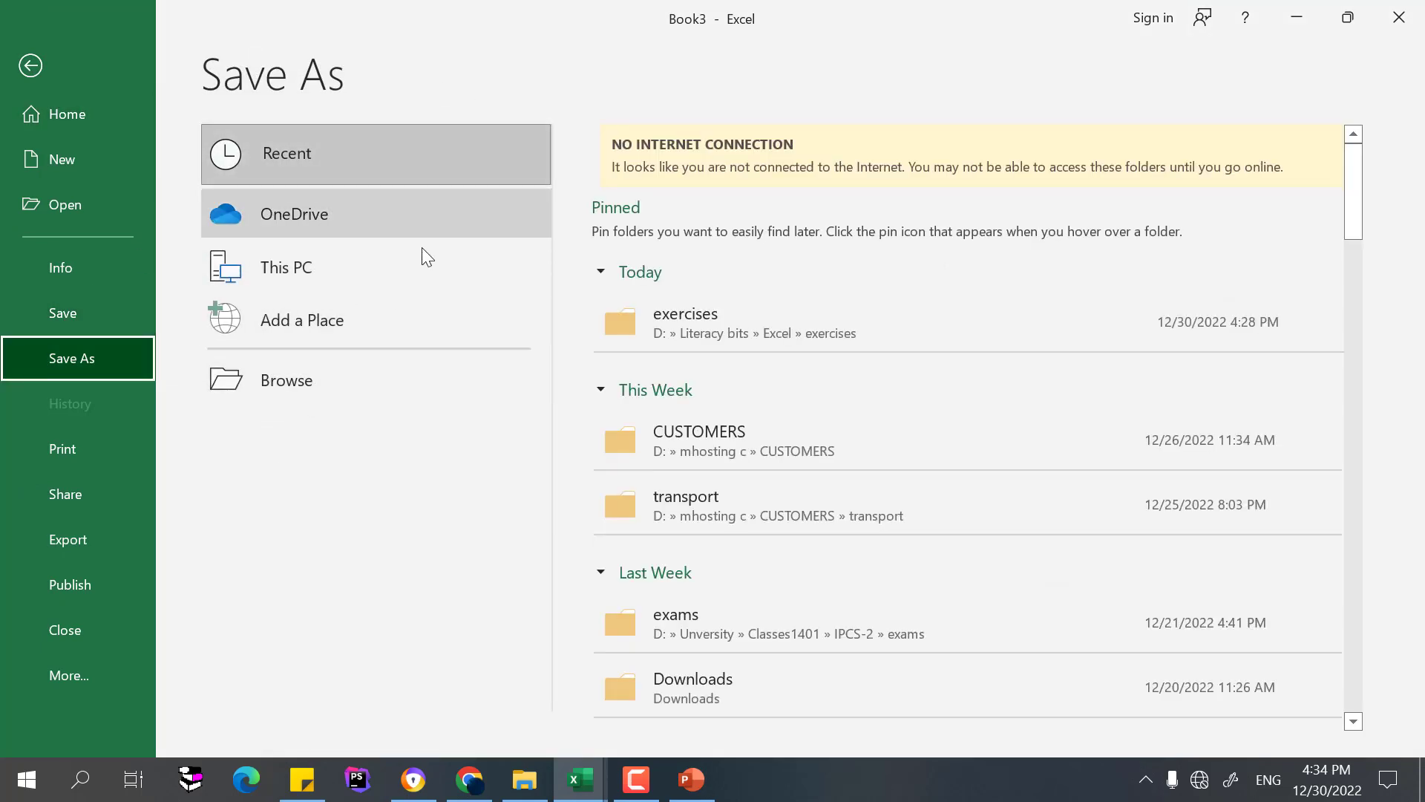
{"action": "left_click", "coordinate": [279, 275]}
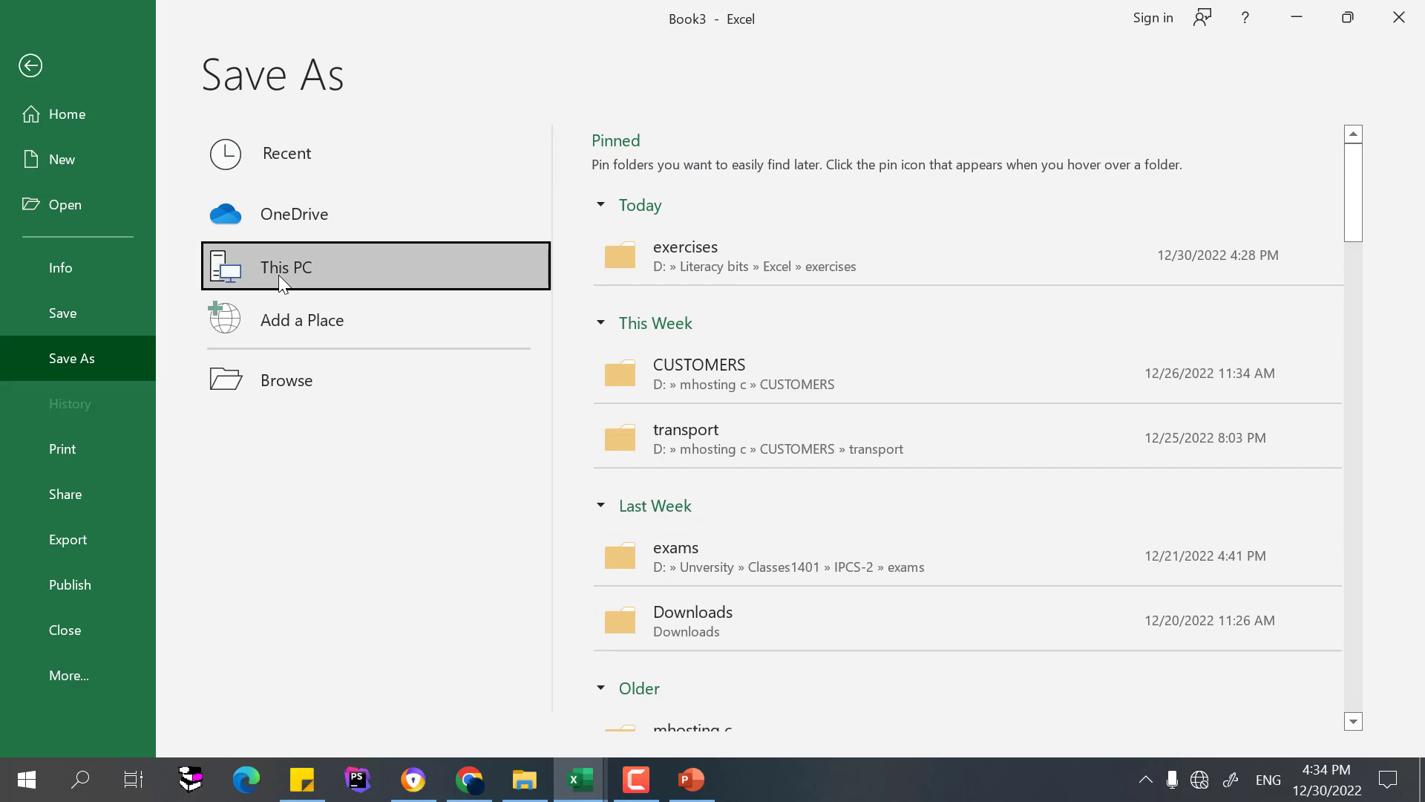
{"action": "left_click", "coordinate": [278, 274]}
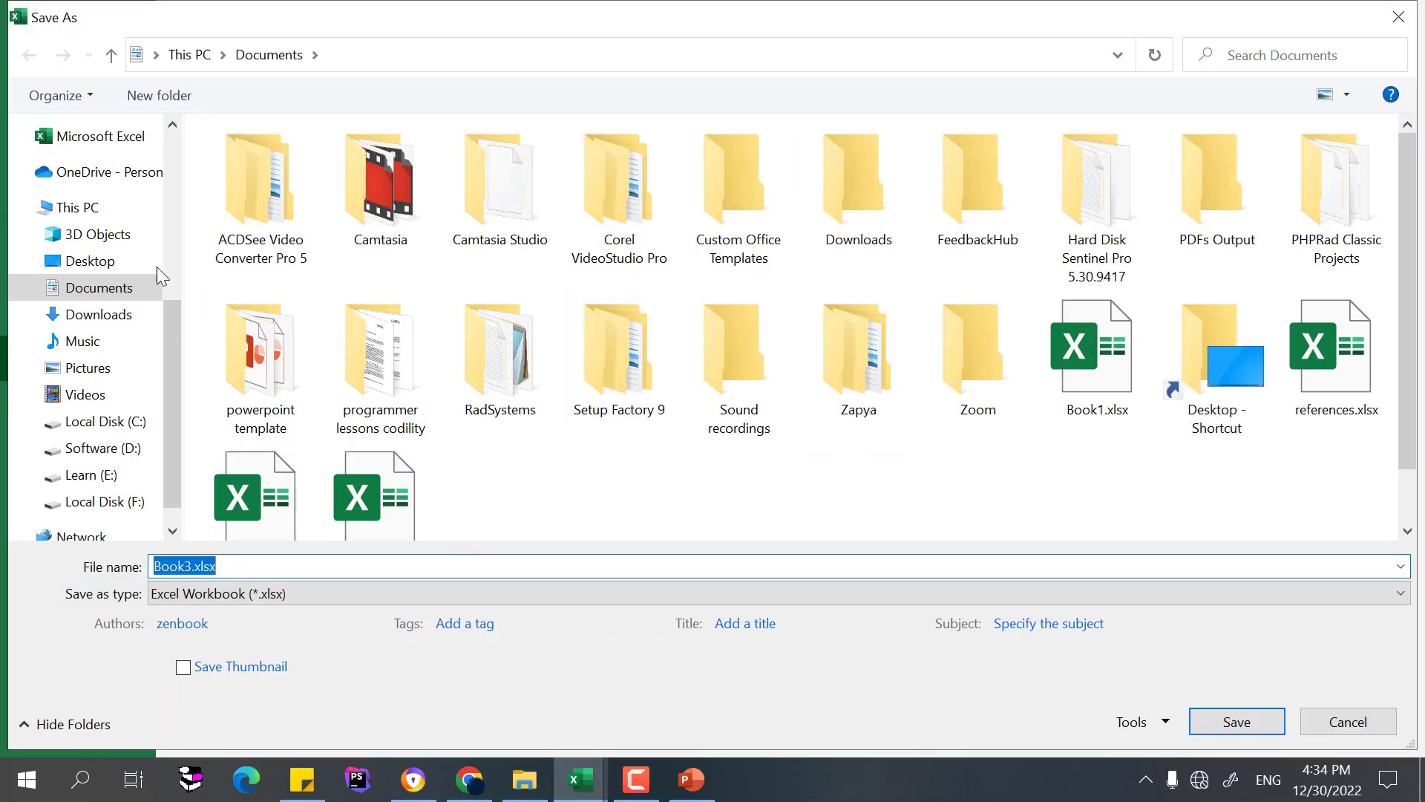
{"action": "scroll", "coordinate": [160, 297], "scroll_direction": "up", "scroll_amount": 5}
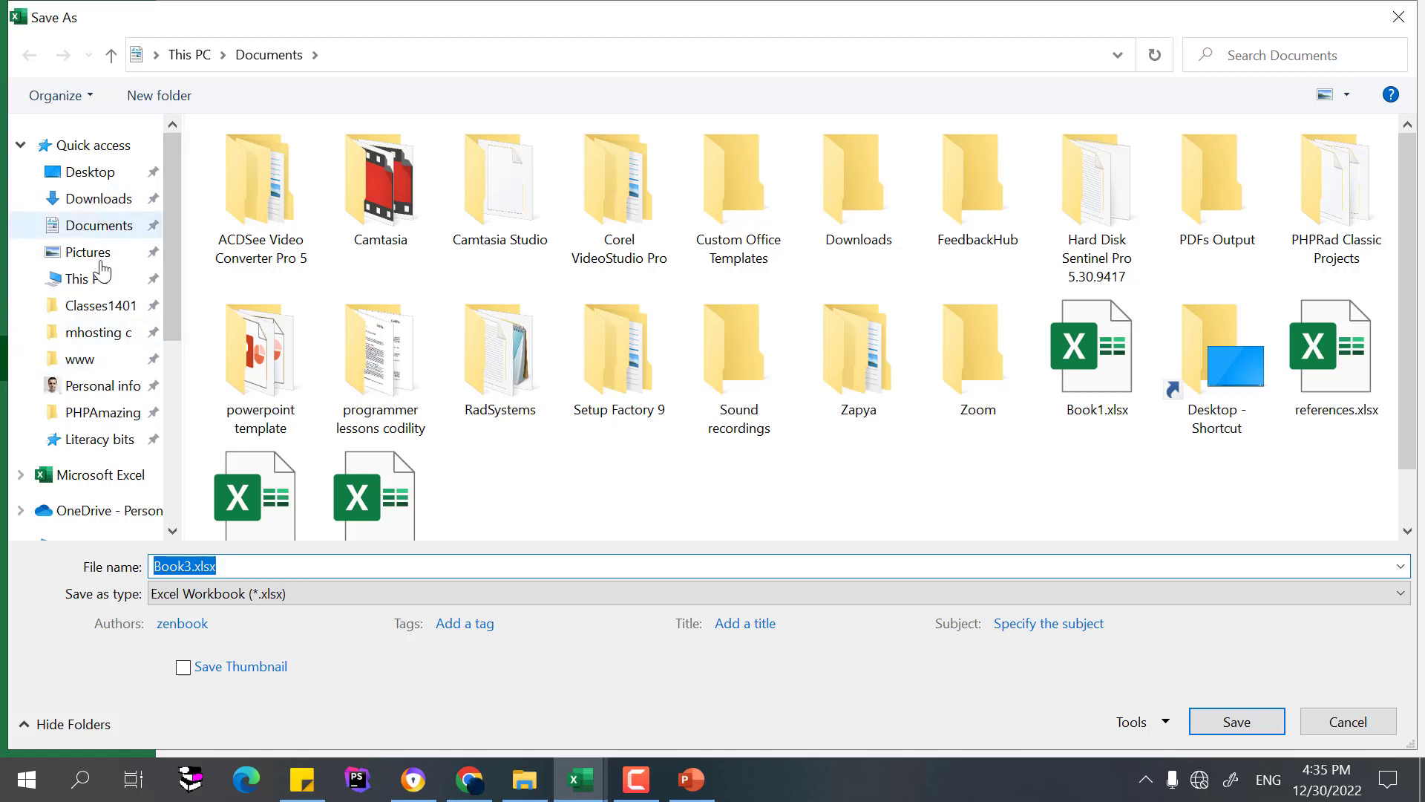
{"action": "left_click", "coordinate": [94, 173]}
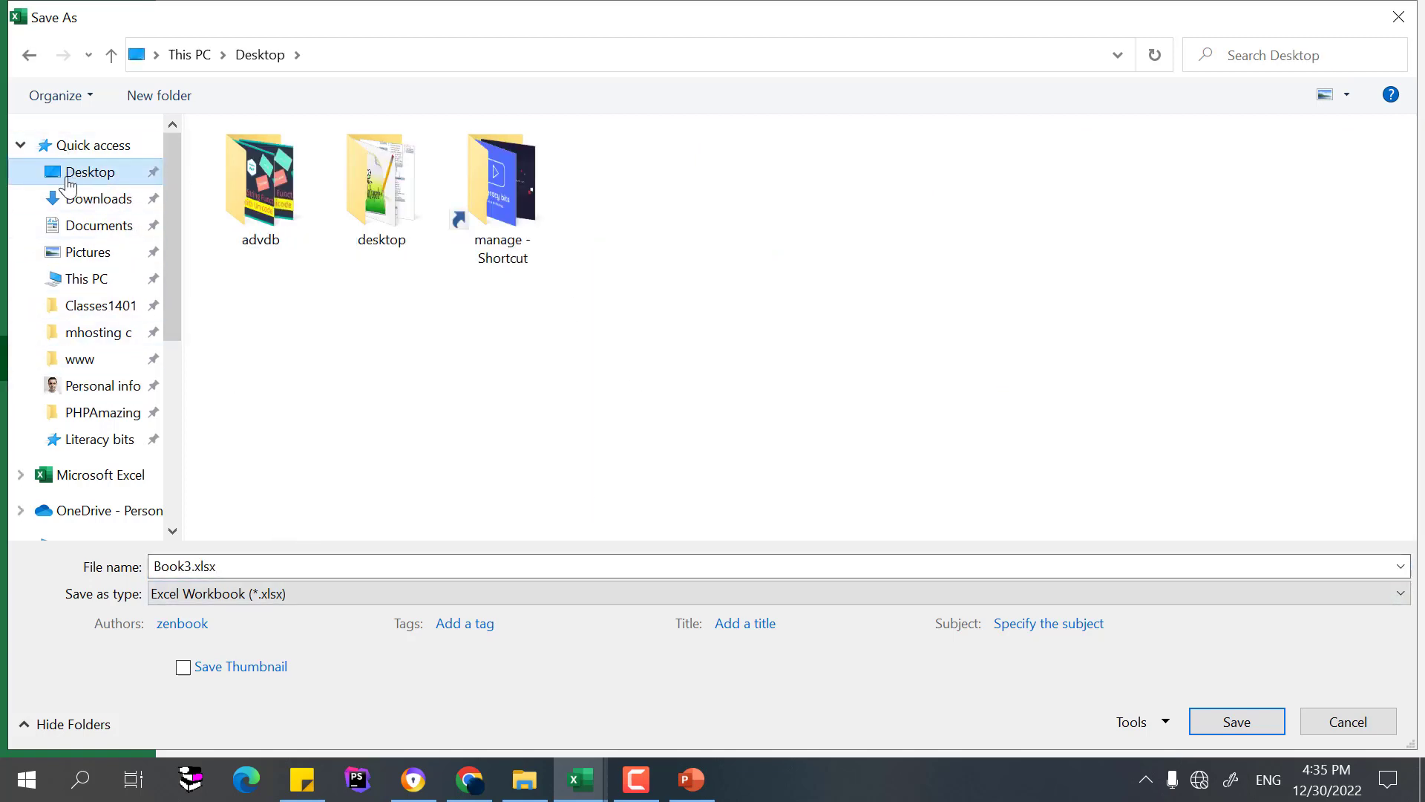
{"action": "left_click", "coordinate": [397, 565]}
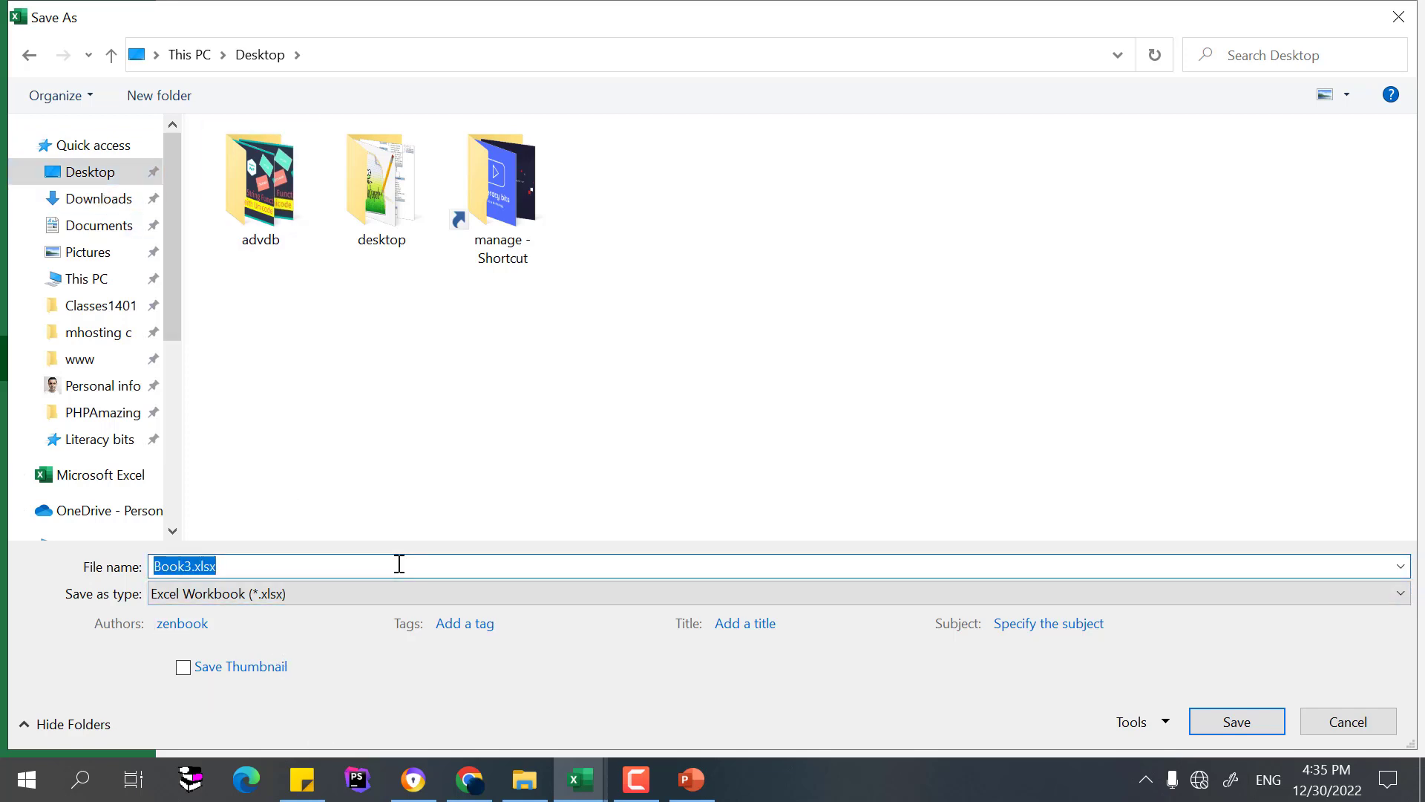
{"action": "type", "text": "my workboo"}
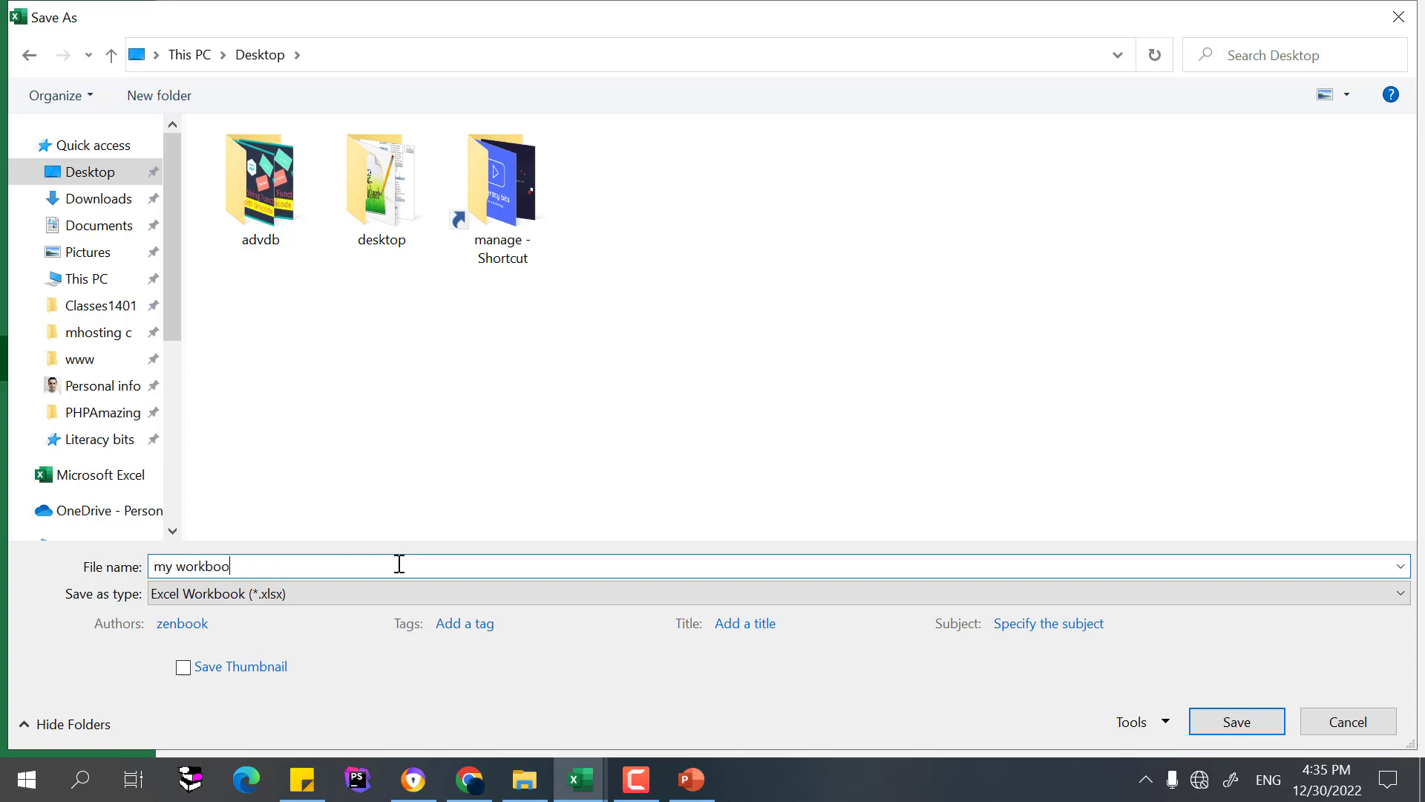
{"action": "type", "text": "k3"}
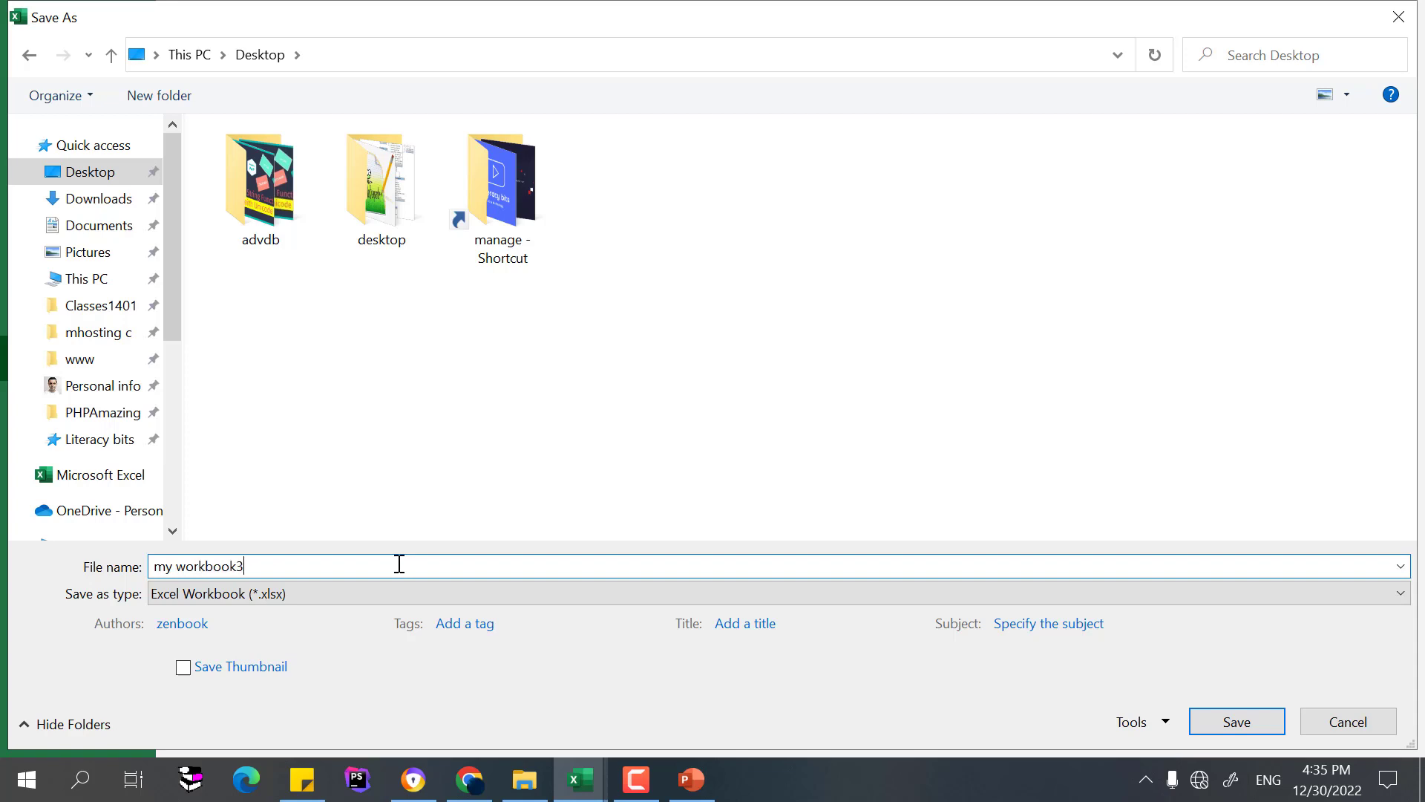
{"action": "left_click", "coordinate": [1240, 727]}
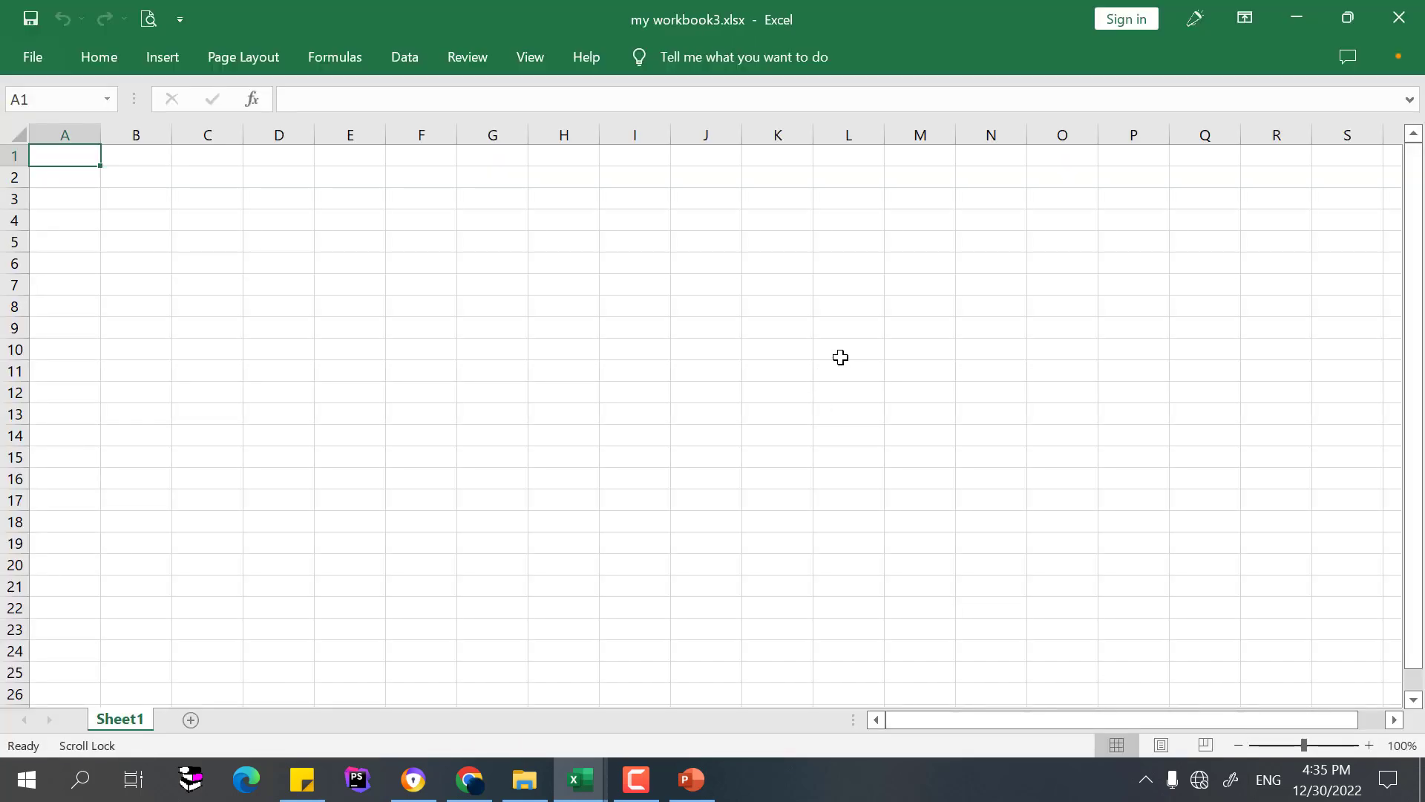
Open monthly data.xlsx from the exercises folder inside Literacy bits > Excel.
{"action": "left_click", "coordinate": [34, 60]}
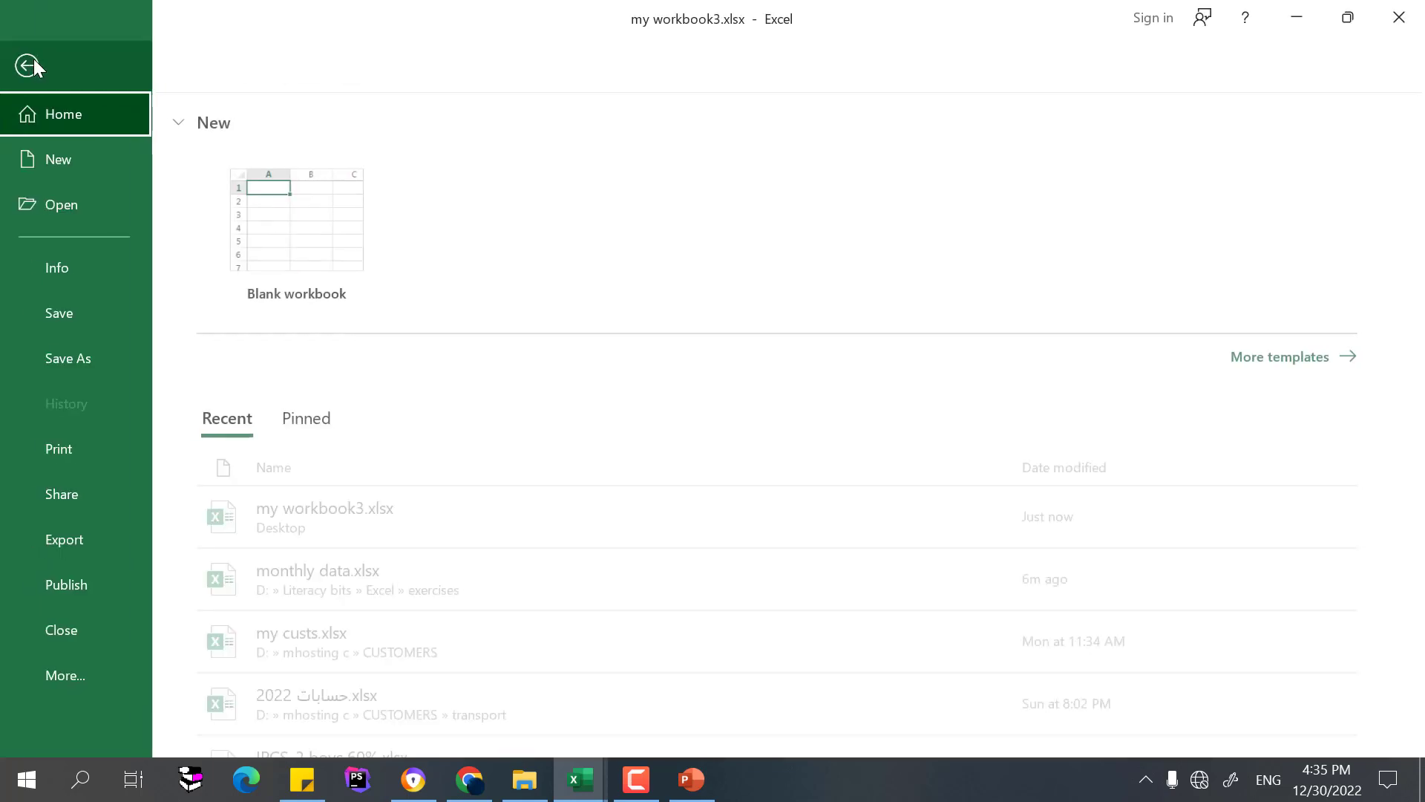
{"action": "left_click", "coordinate": [67, 207]}
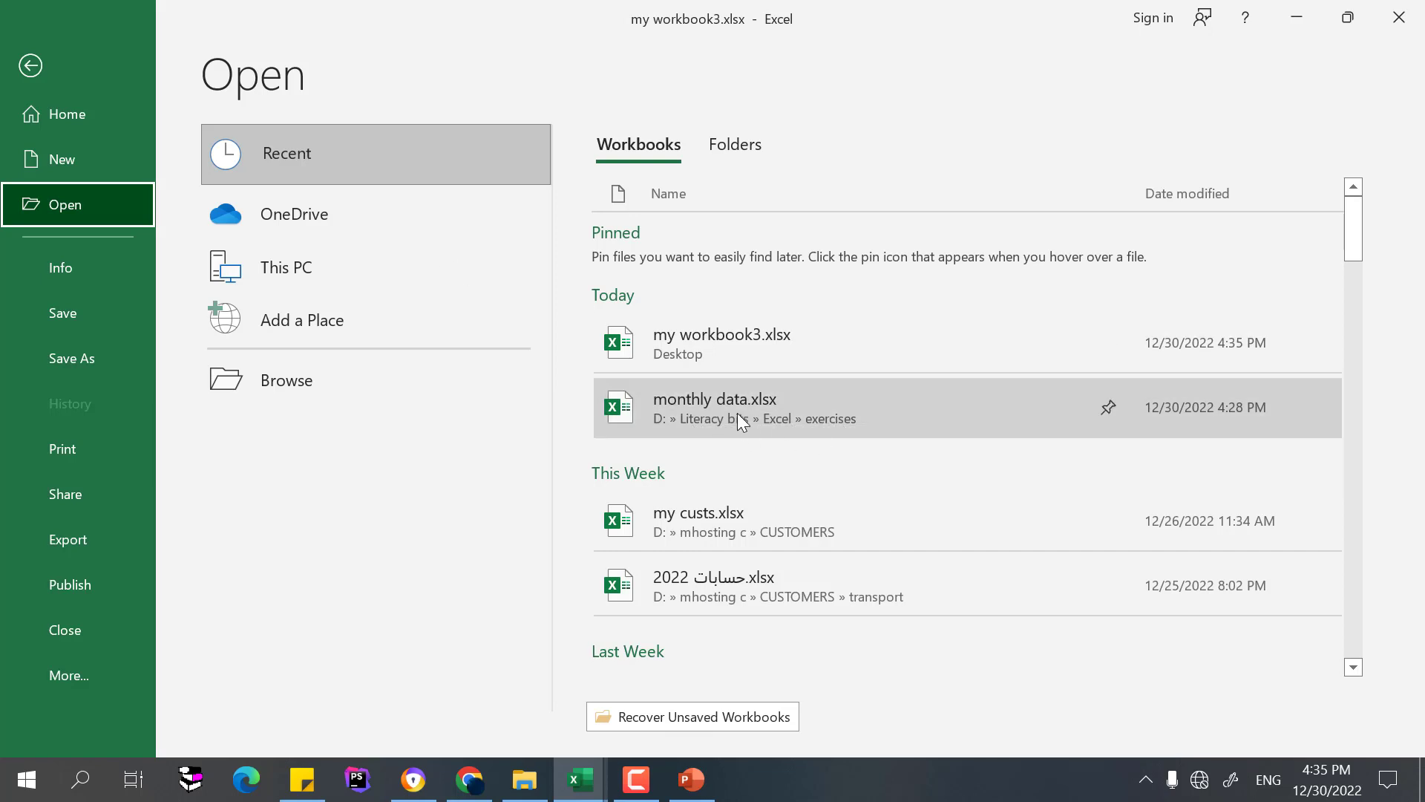
{"action": "double_click", "coordinate": [310, 263]}
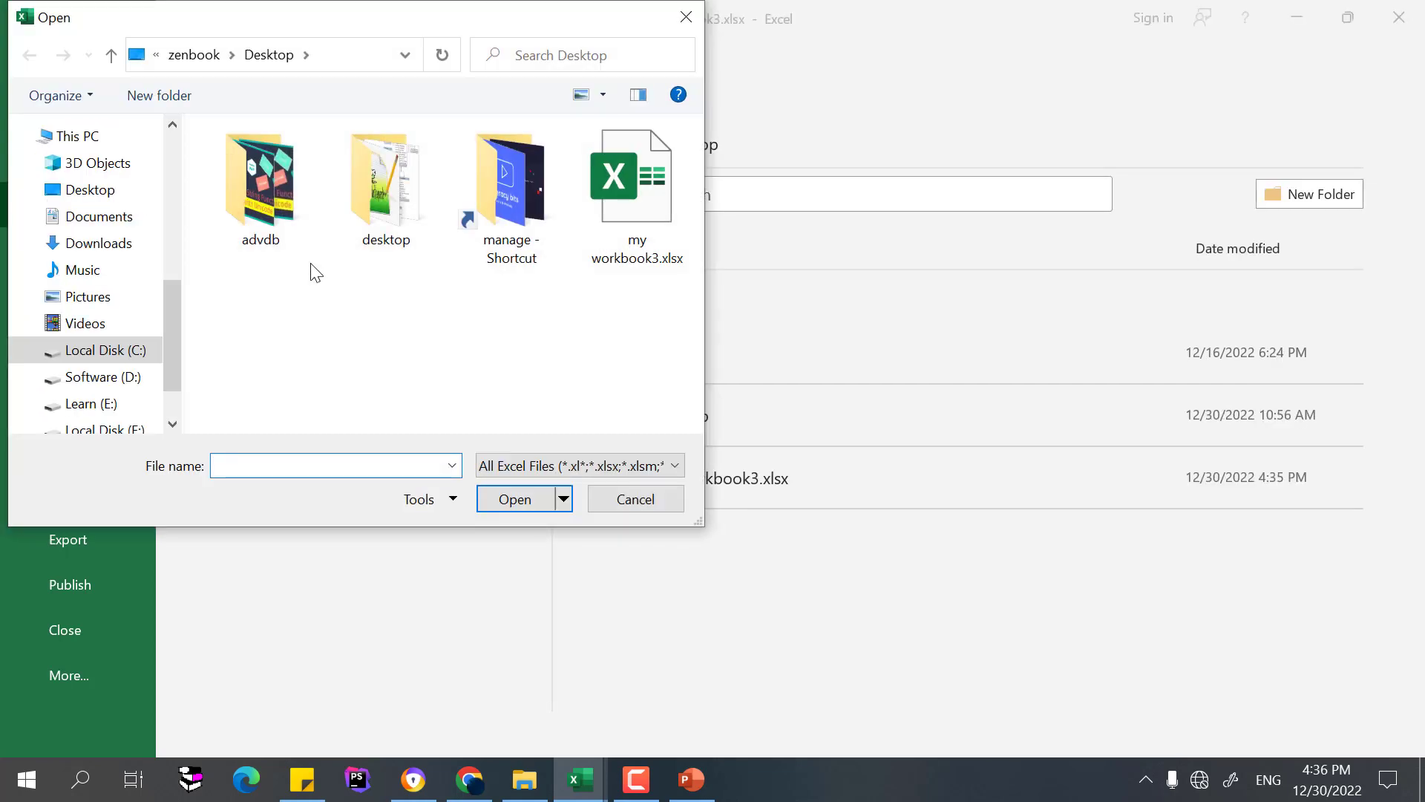
{"action": "left_click", "coordinate": [176, 145]}
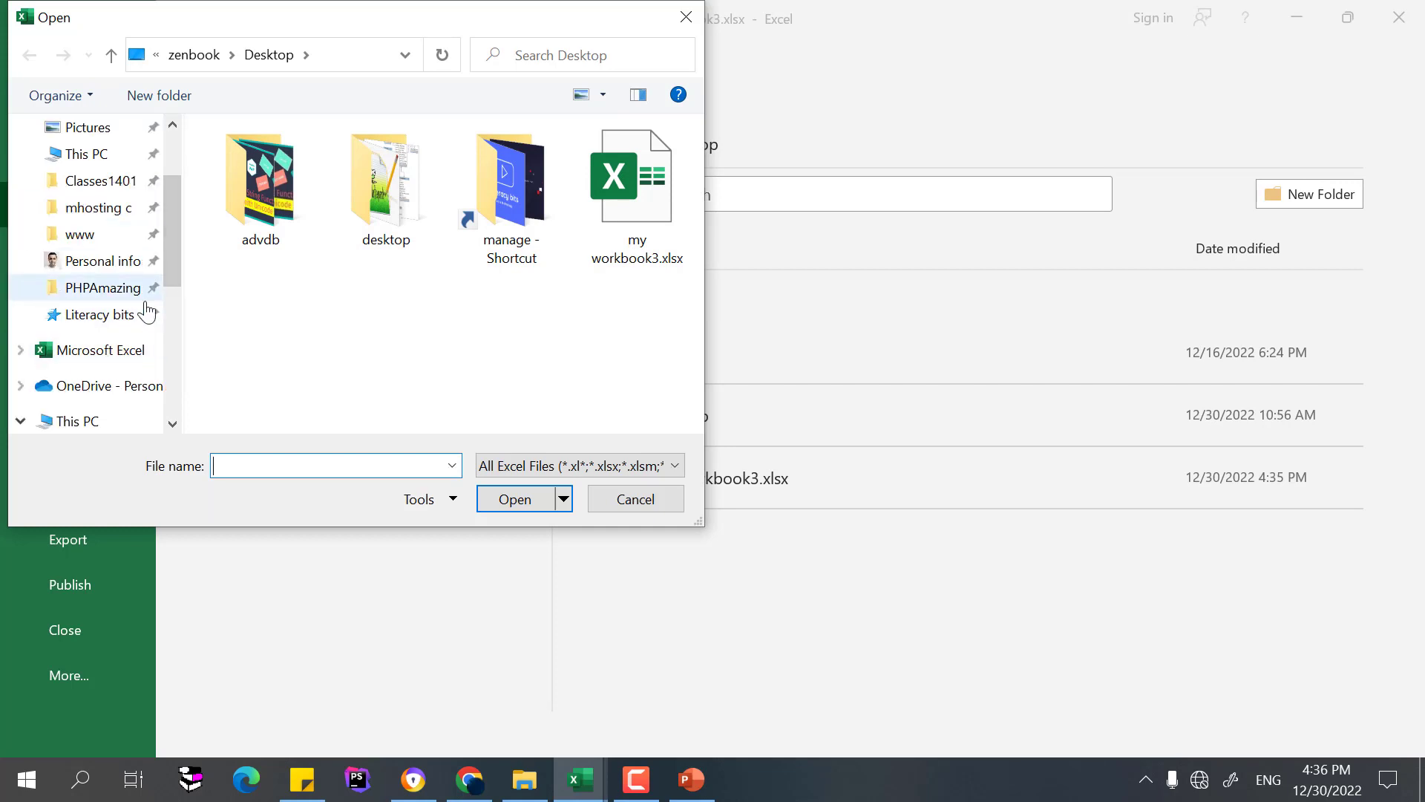
{"action": "left_click", "coordinate": [85, 317]}
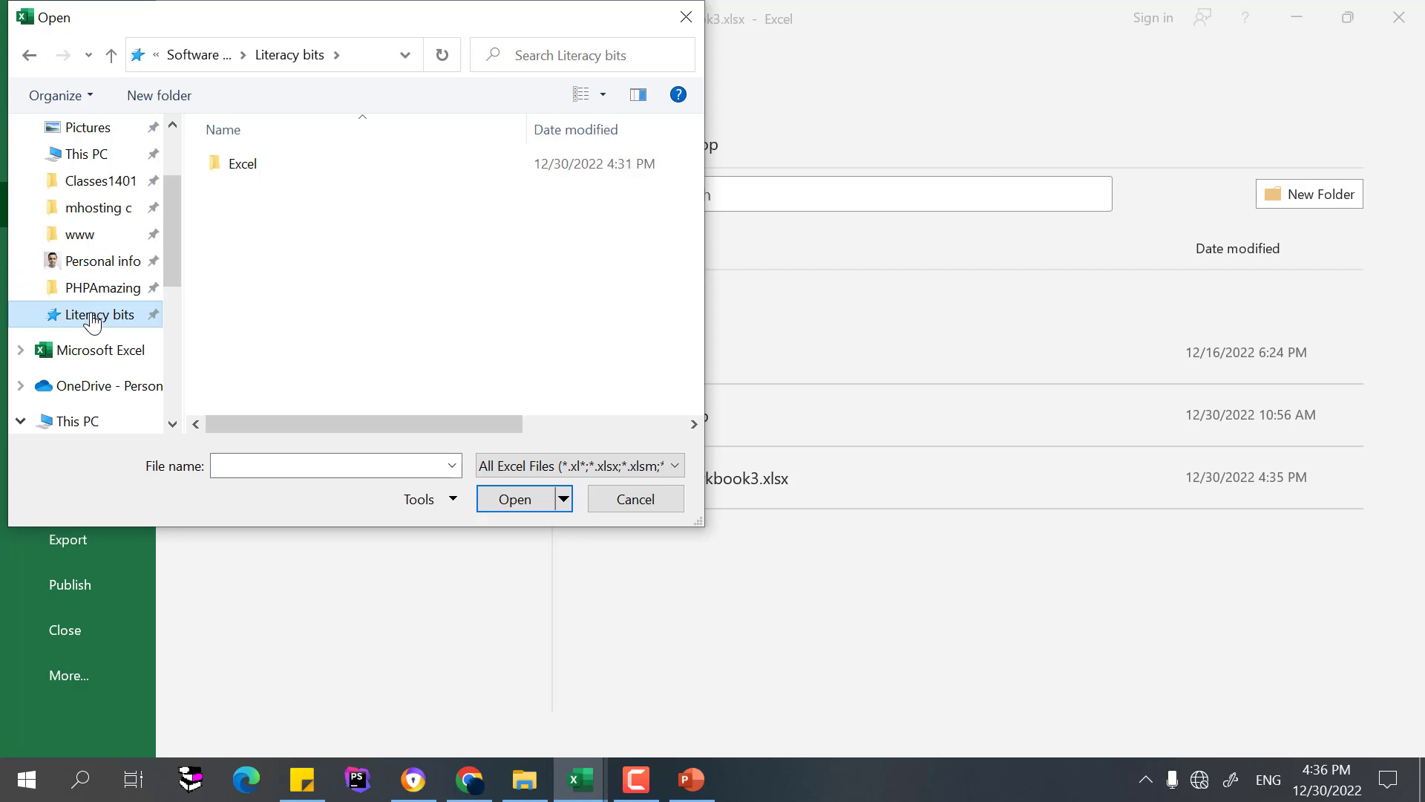
{"action": "double_click", "coordinate": [225, 167]}
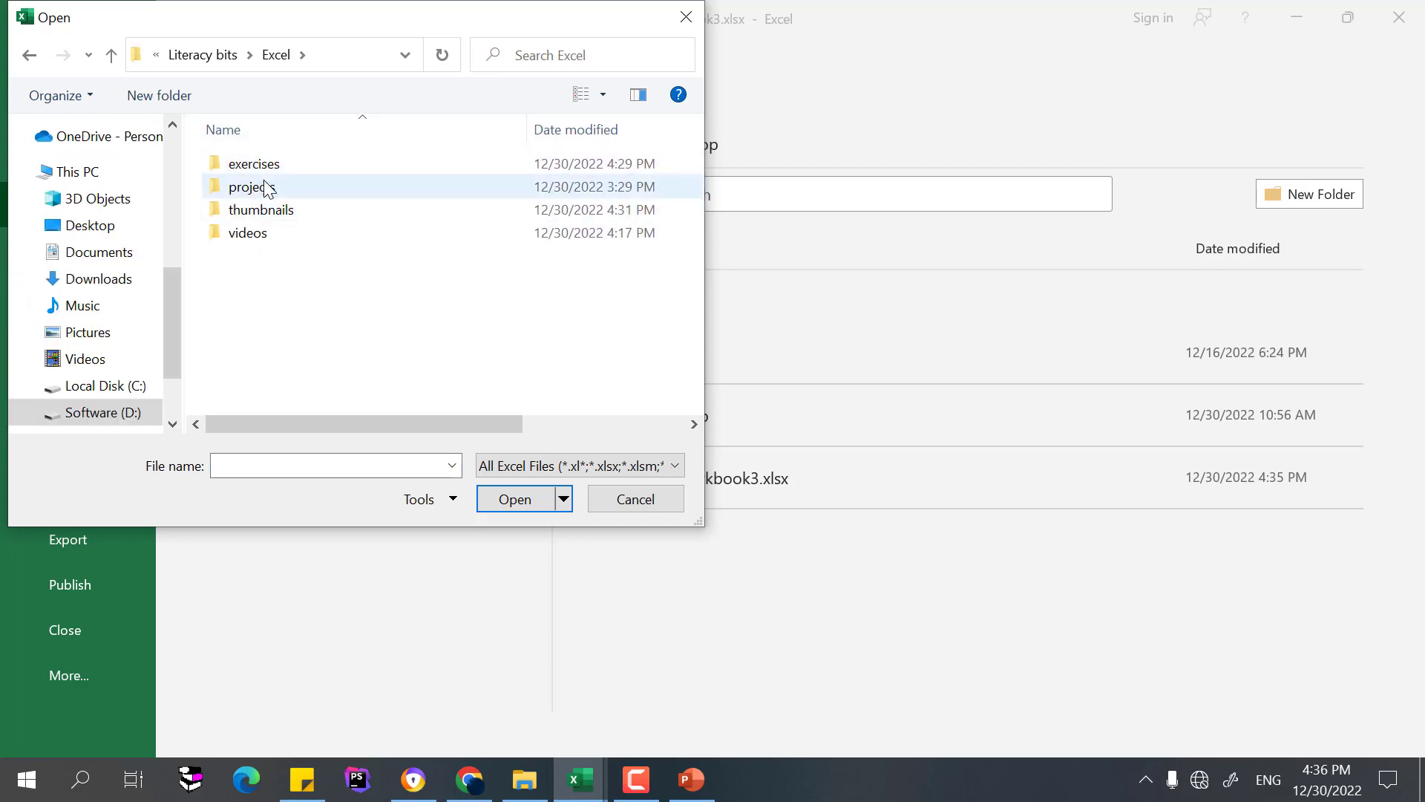
{"action": "double_click", "coordinate": [264, 161]}
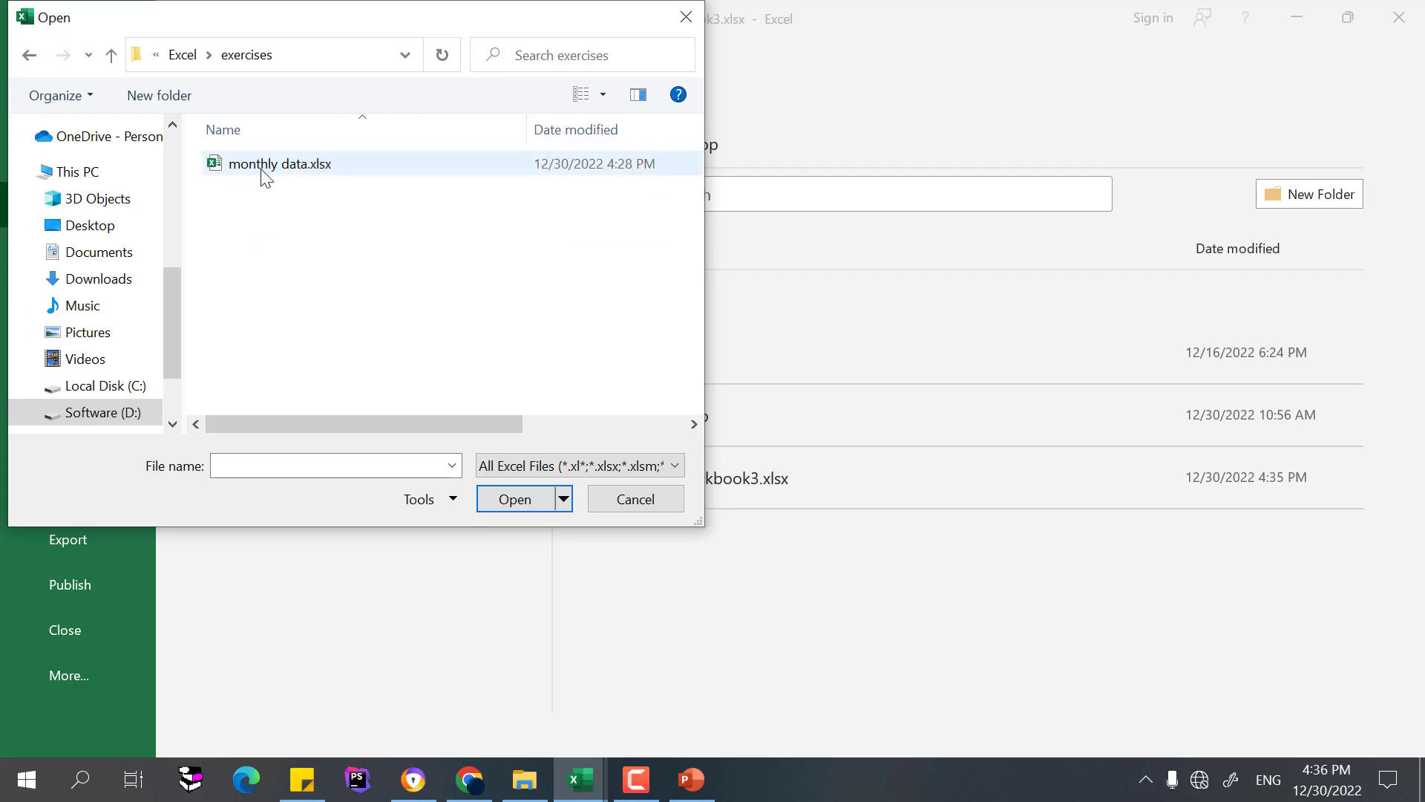
{"action": "left_click", "coordinate": [288, 165]}
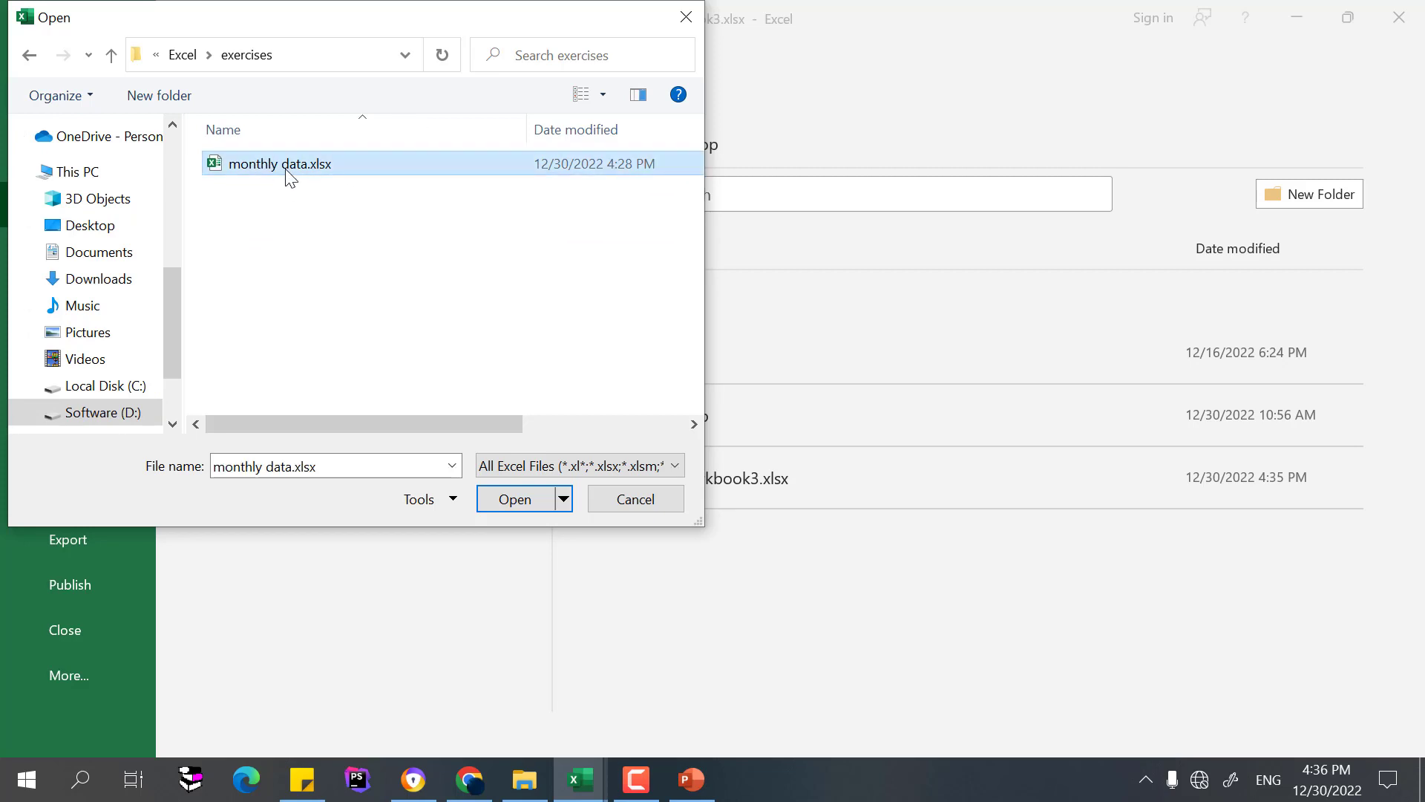
{"action": "left_click", "coordinate": [513, 501]}
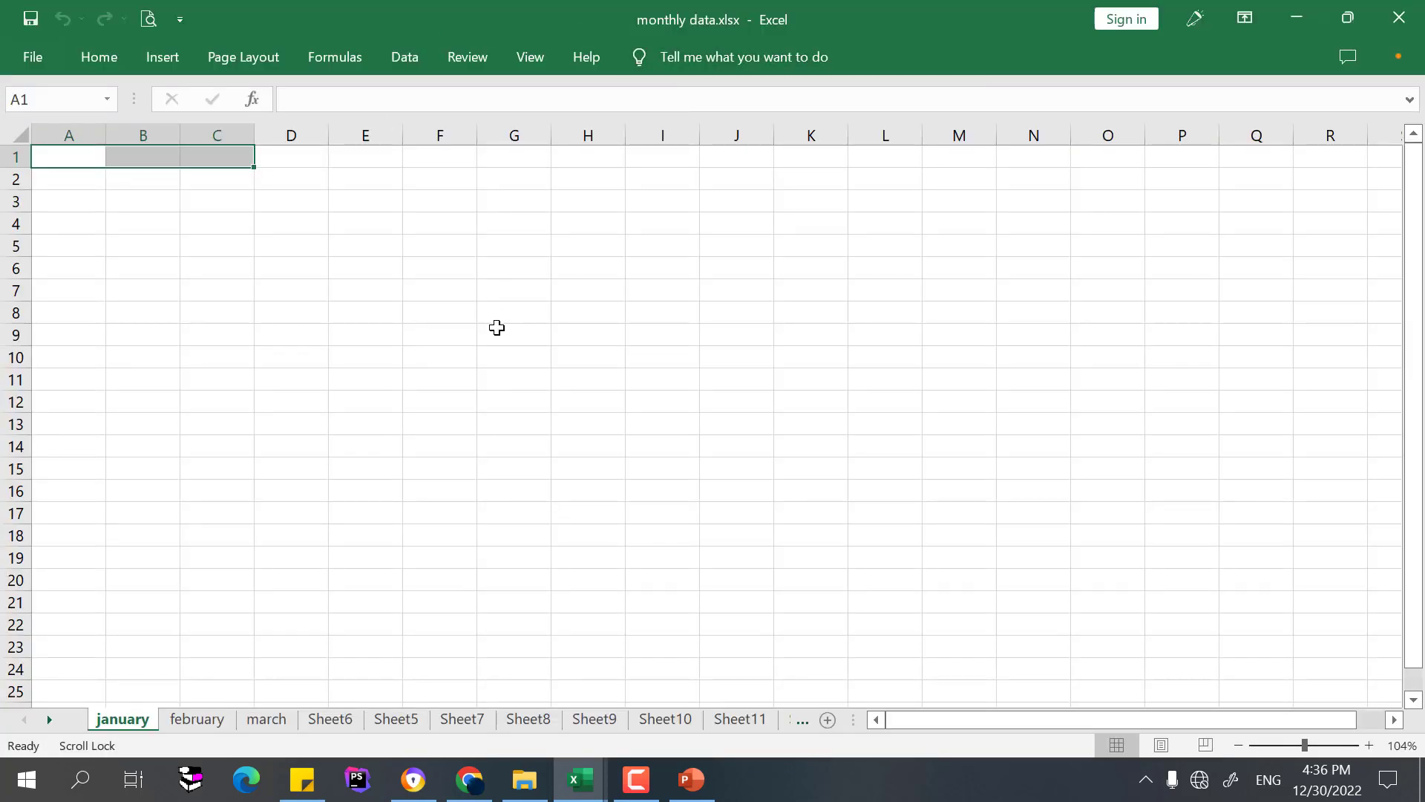
Close the Book2 and my workbook3.xlsx windows and return to the january sheet of monthly data.xlsx.
{"action": "left_click", "coordinate": [579, 779]}
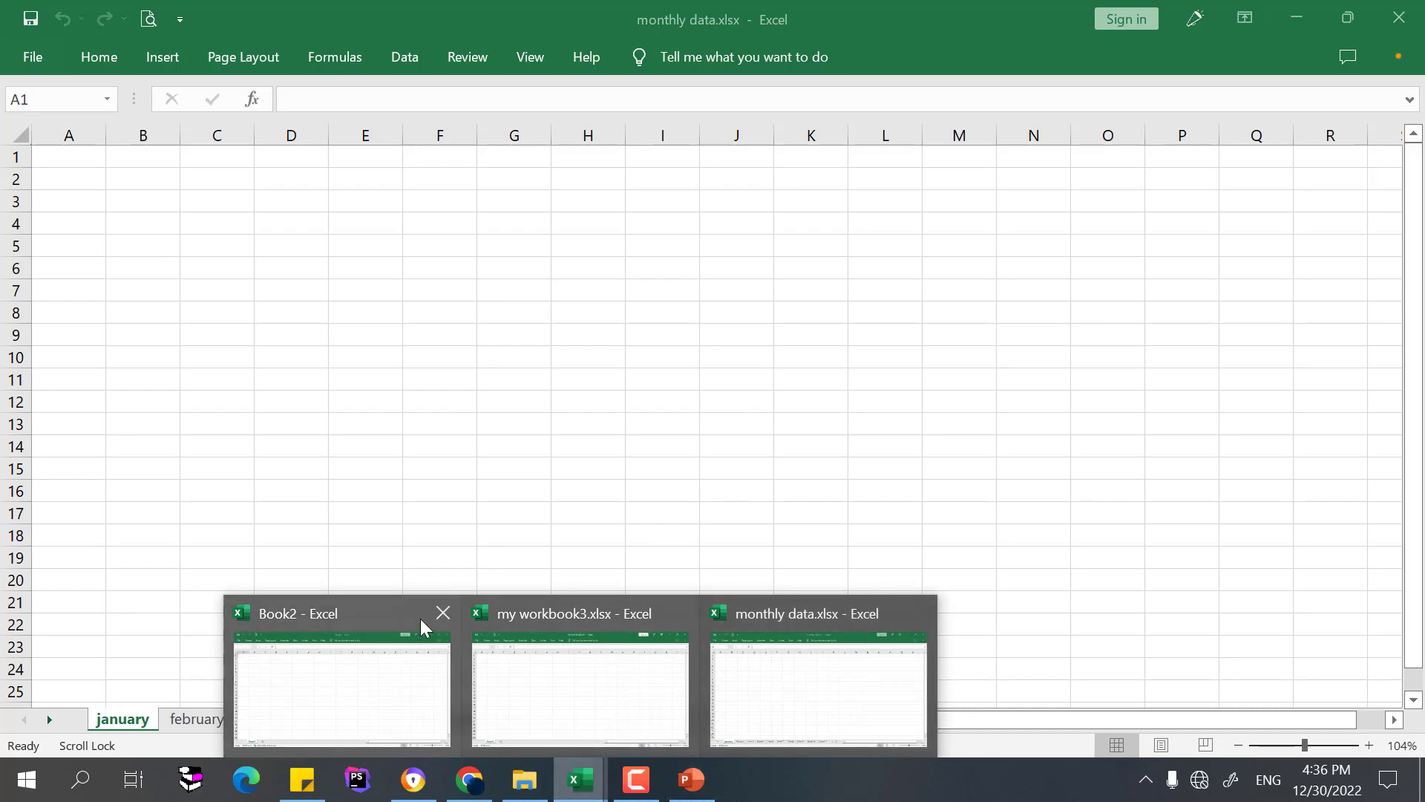
{"action": "left_click", "coordinate": [441, 616]}
{"action": "left_click", "coordinate": [563, 613]}
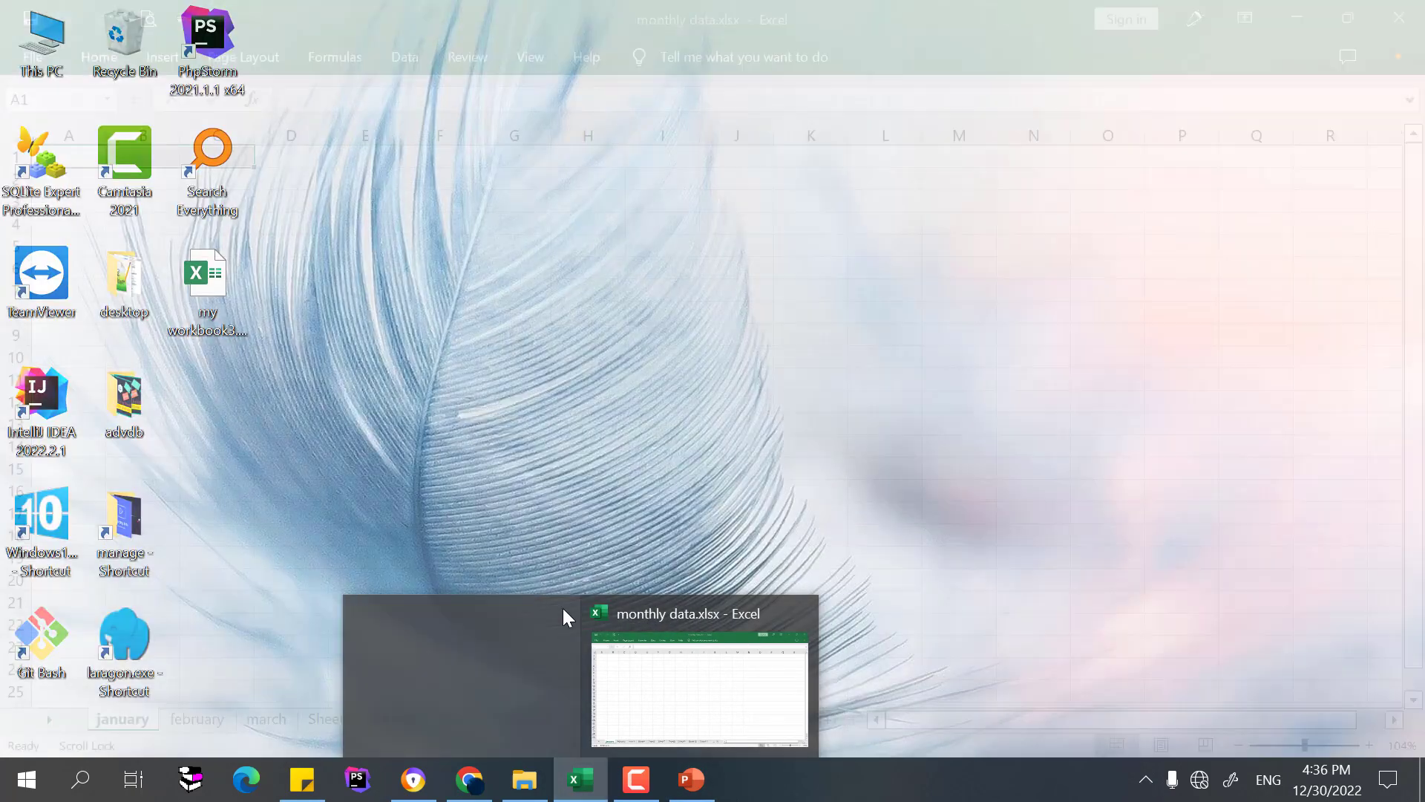
{"action": "left_click", "coordinate": [248, 468]}
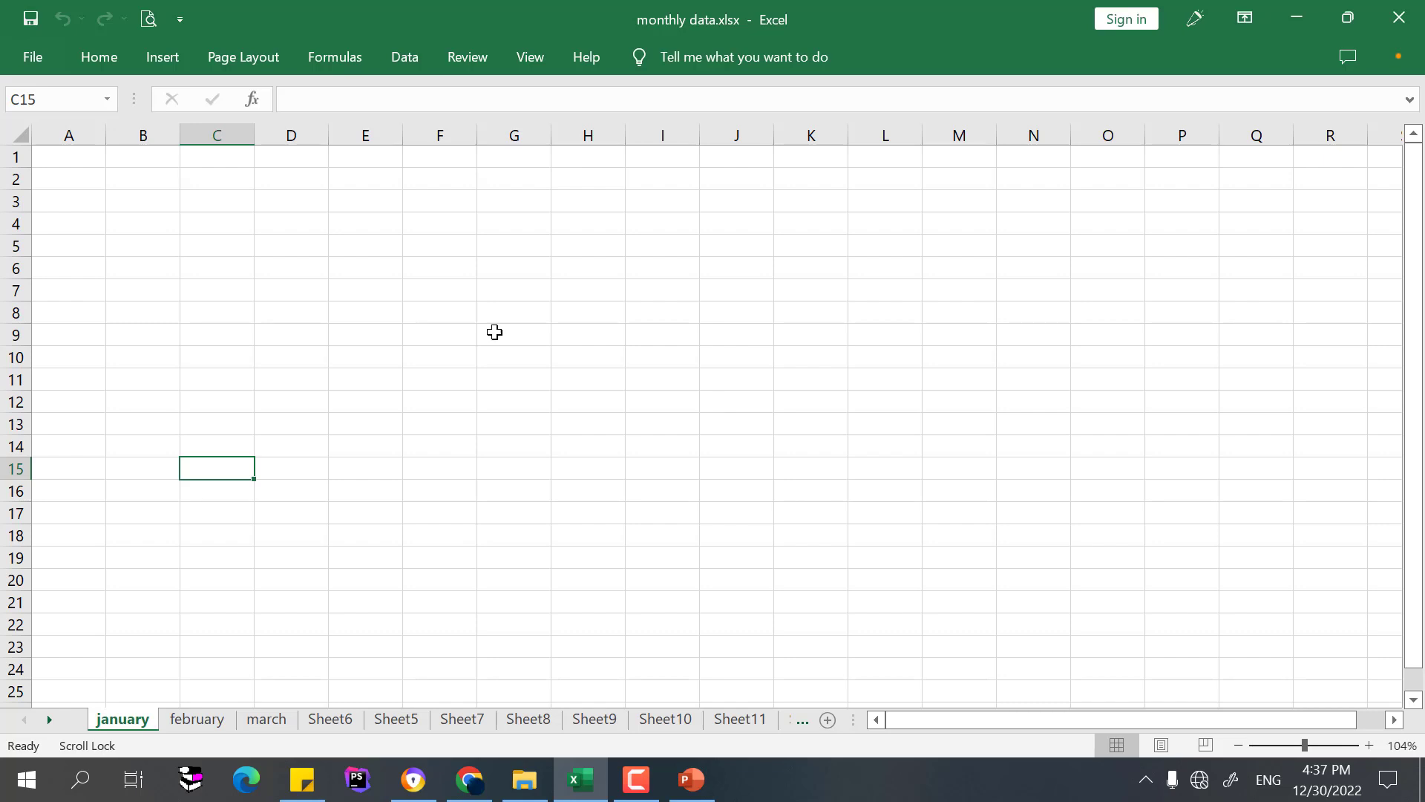
Pin monthly data.xlsx to the list of recent workbooks and return to the sheet.
{"action": "left_click", "coordinate": [42, 57]}
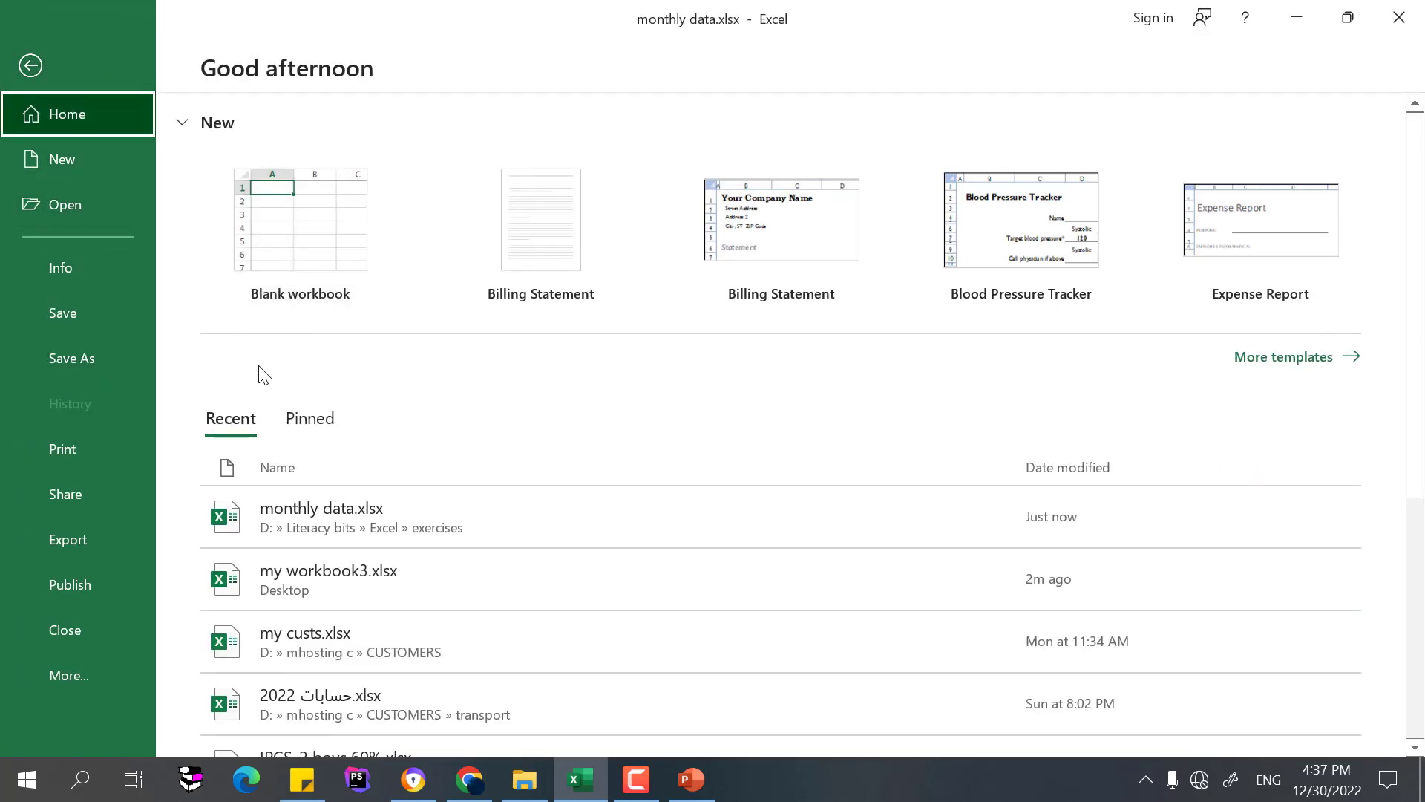
{"action": "left_click", "coordinate": [61, 197]}
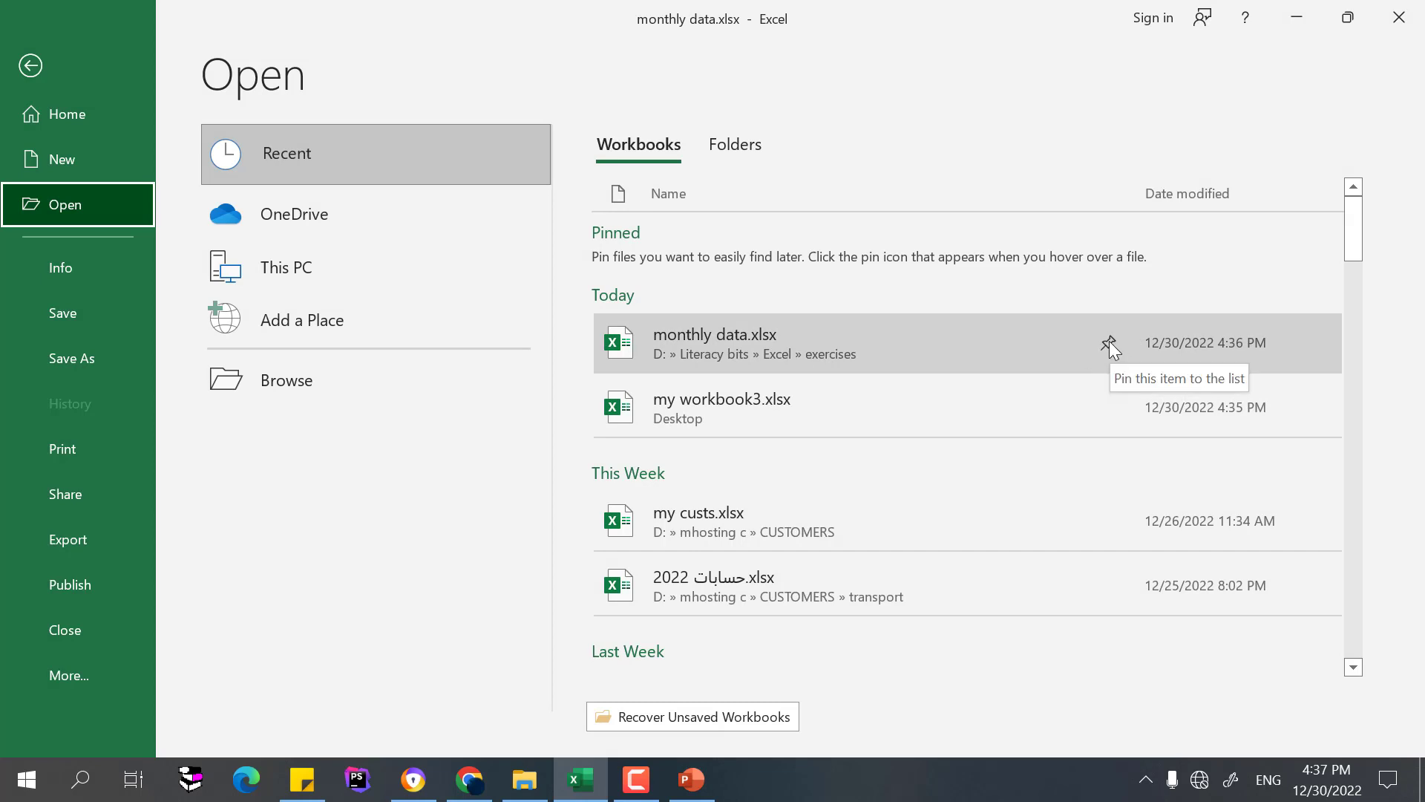
{"action": "left_click", "coordinate": [1109, 343]}
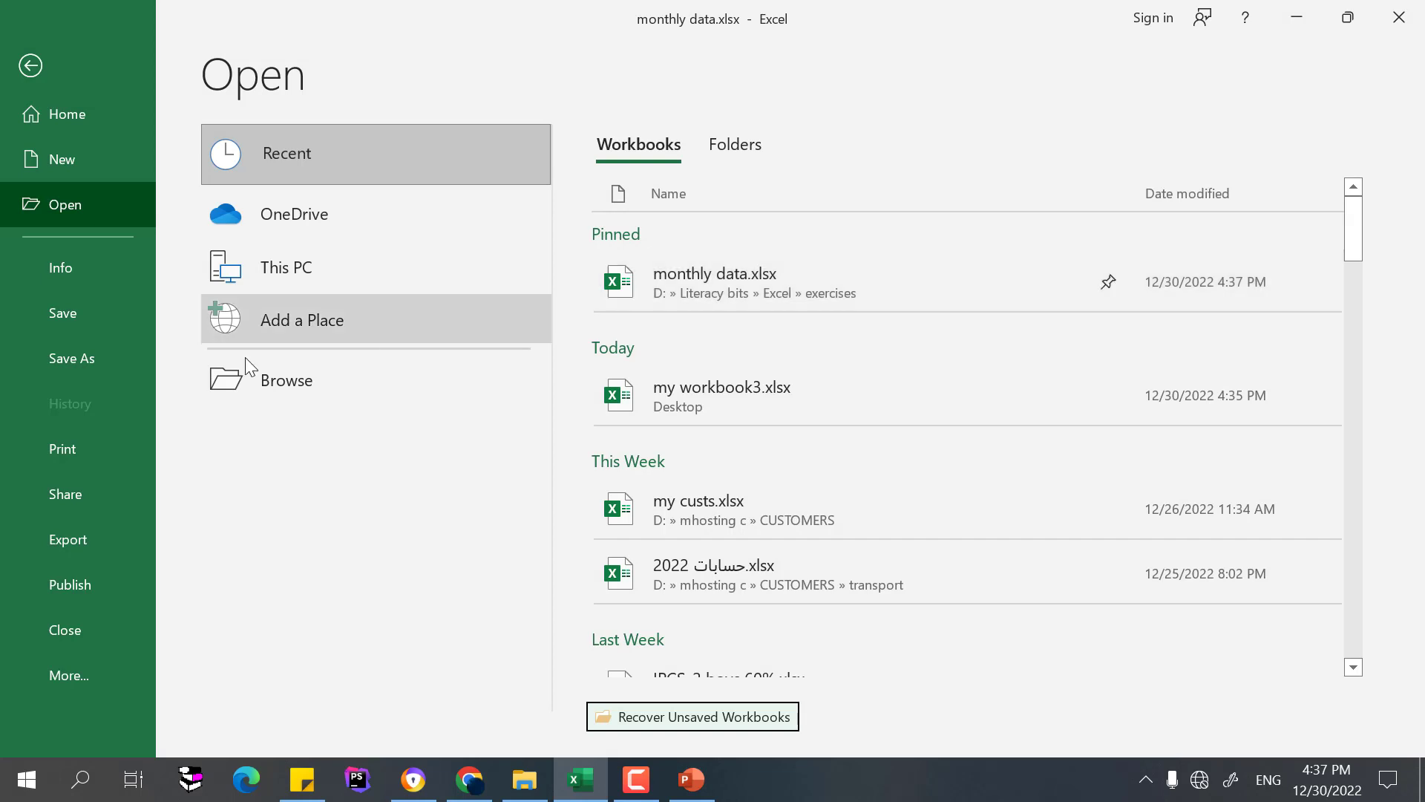
{"action": "left_click", "coordinate": [33, 65]}
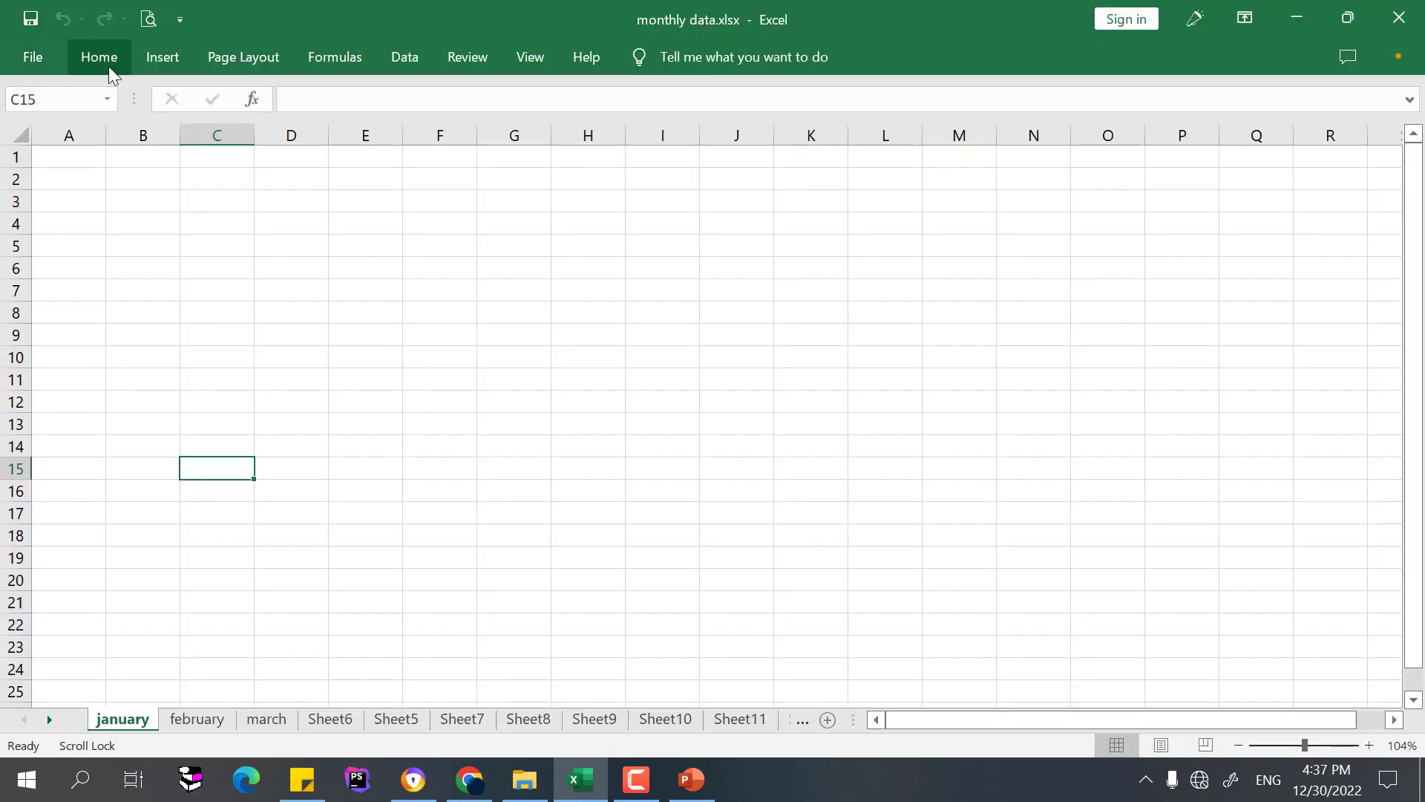
View the pinned workbooks on the start page, and open monthly data.xlsx from the pinned entries.
{"action": "left_click", "coordinate": [23, 56]}
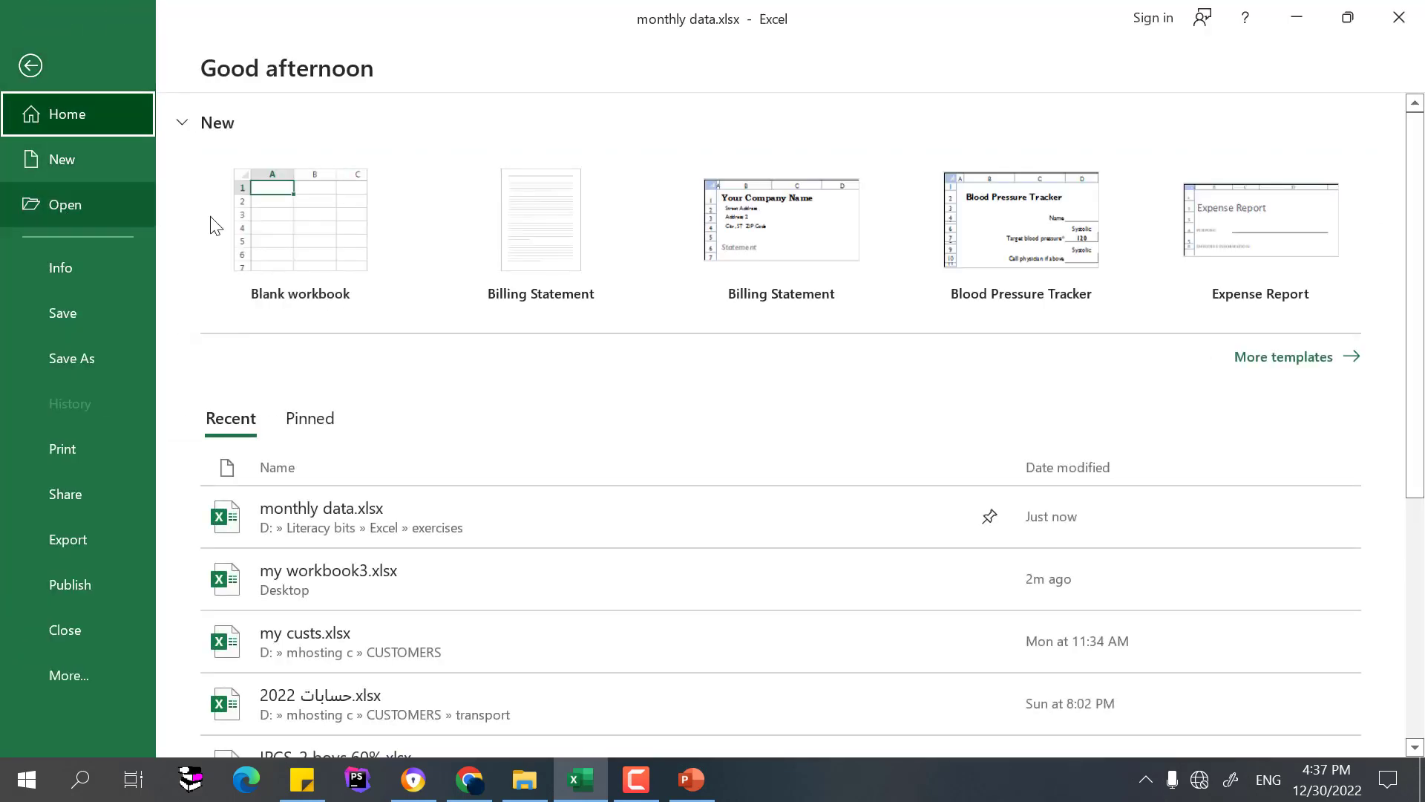
{"action": "left_click", "coordinate": [316, 417]}
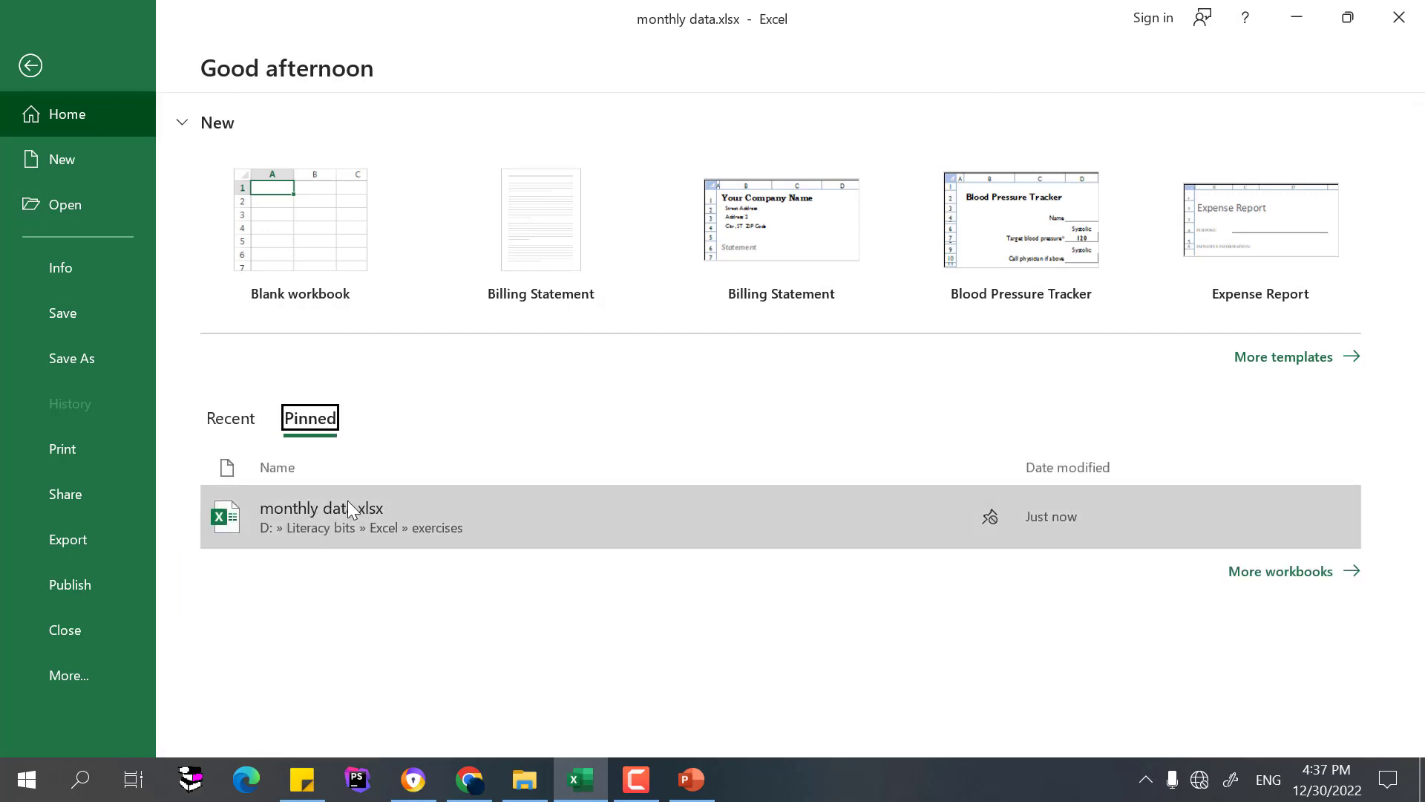
{"action": "left_click", "coordinate": [70, 208]}
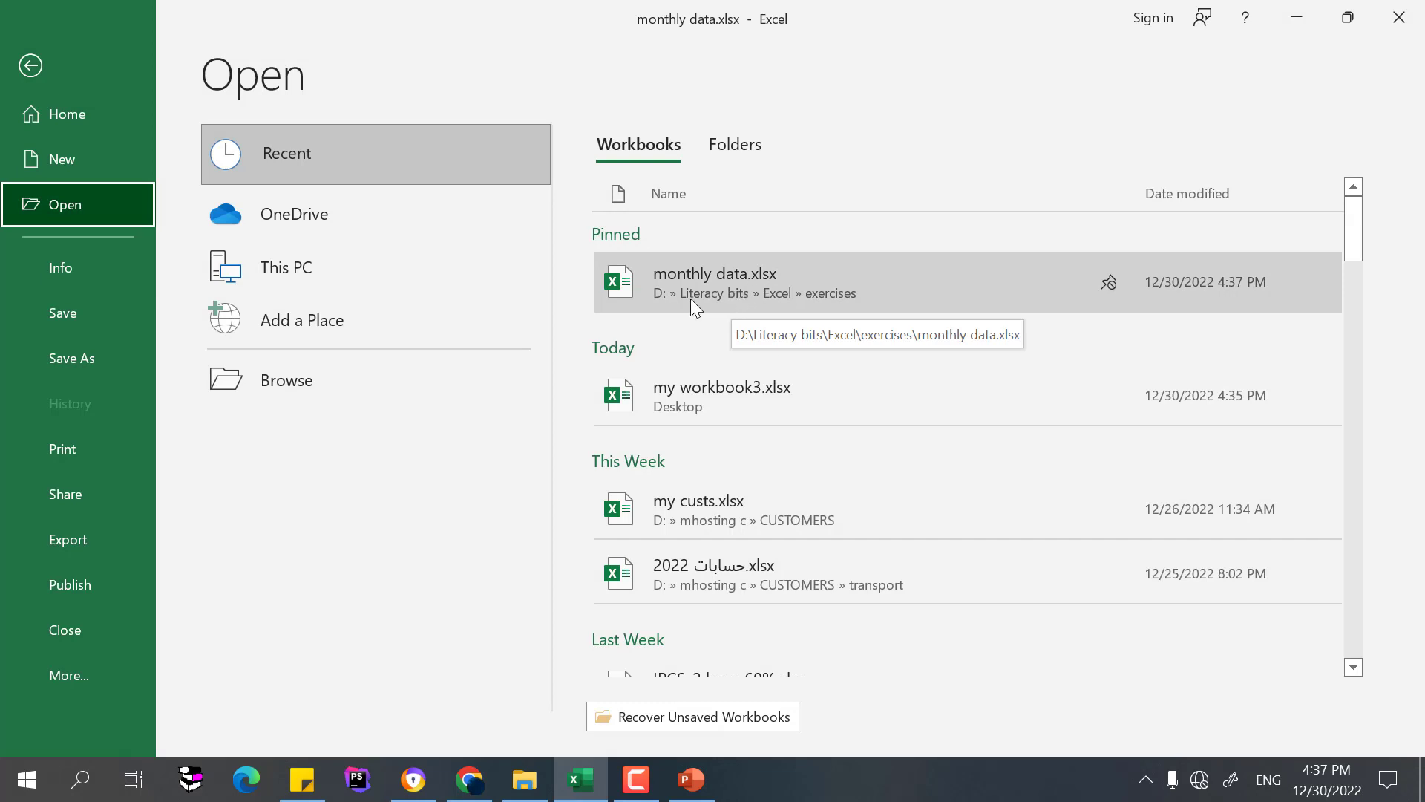
{"action": "left_click", "coordinate": [772, 278]}
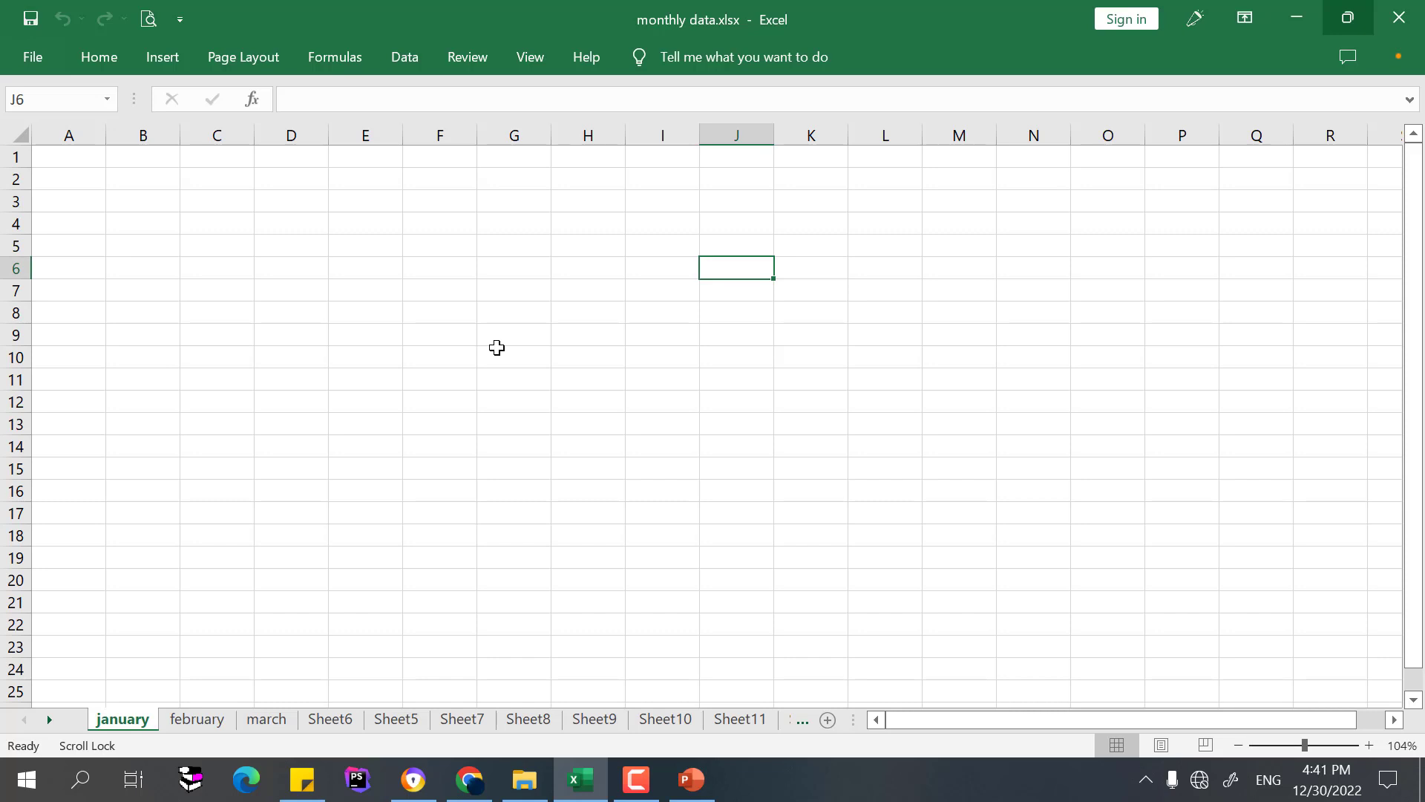
Open old office file.xls from the list of recent workbooks.
{"action": "left_click", "coordinate": [32, 56]}
{"action": "left_click", "coordinate": [70, 207]}
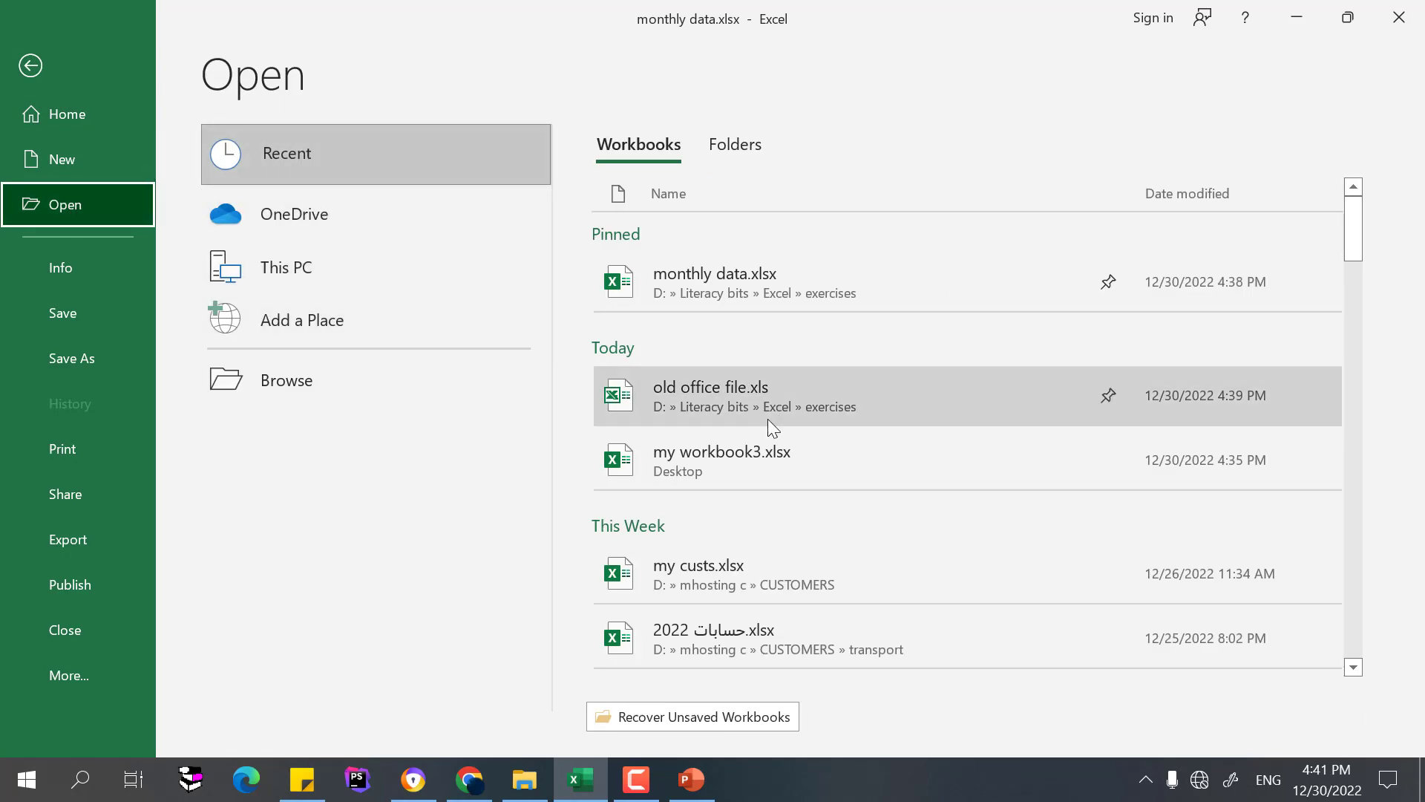
{"action": "left_click", "coordinate": [723, 390]}
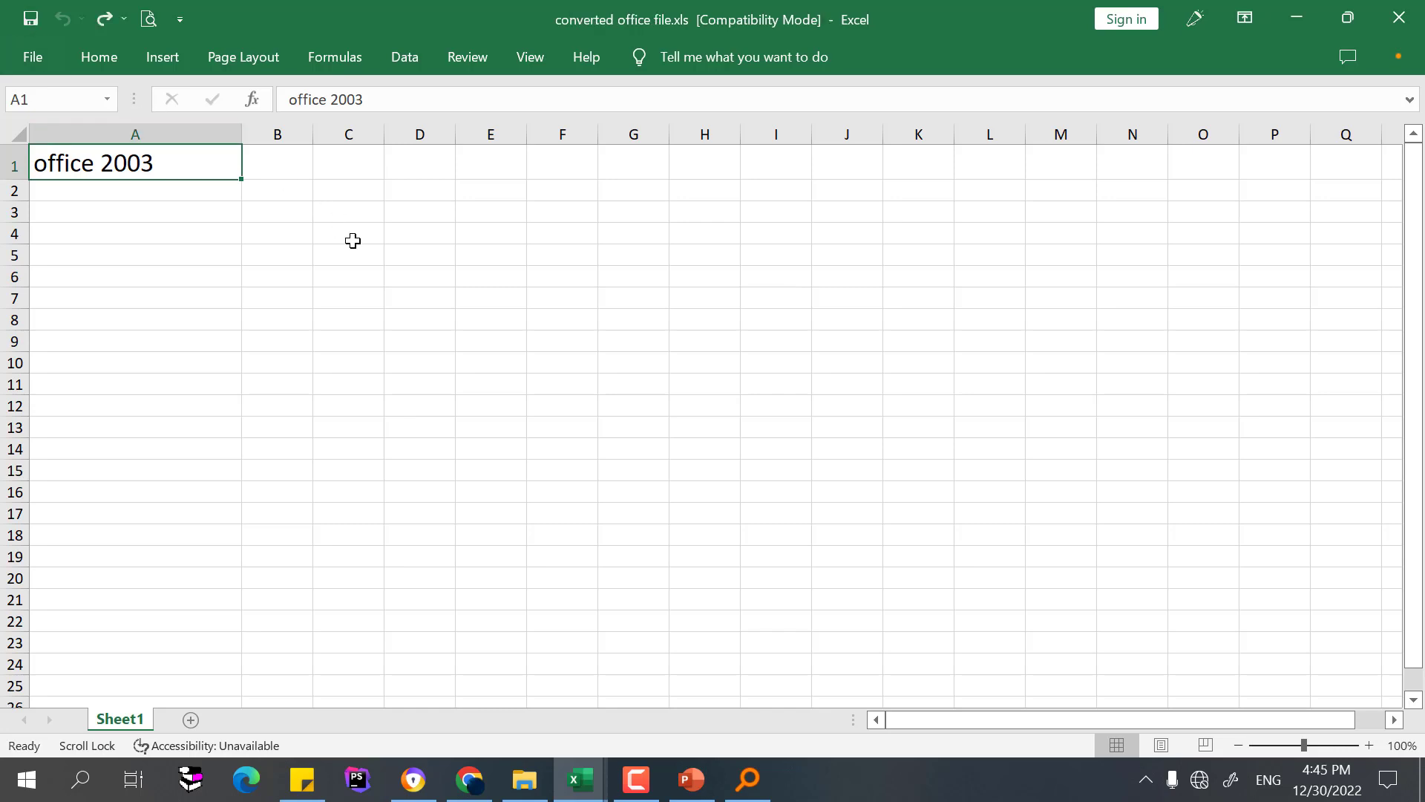
Convert converted office file.xls from compatibility mode to the current Excel format, and close and reopen the converted workbook.
{"action": "left_click", "coordinate": [50, 63]}
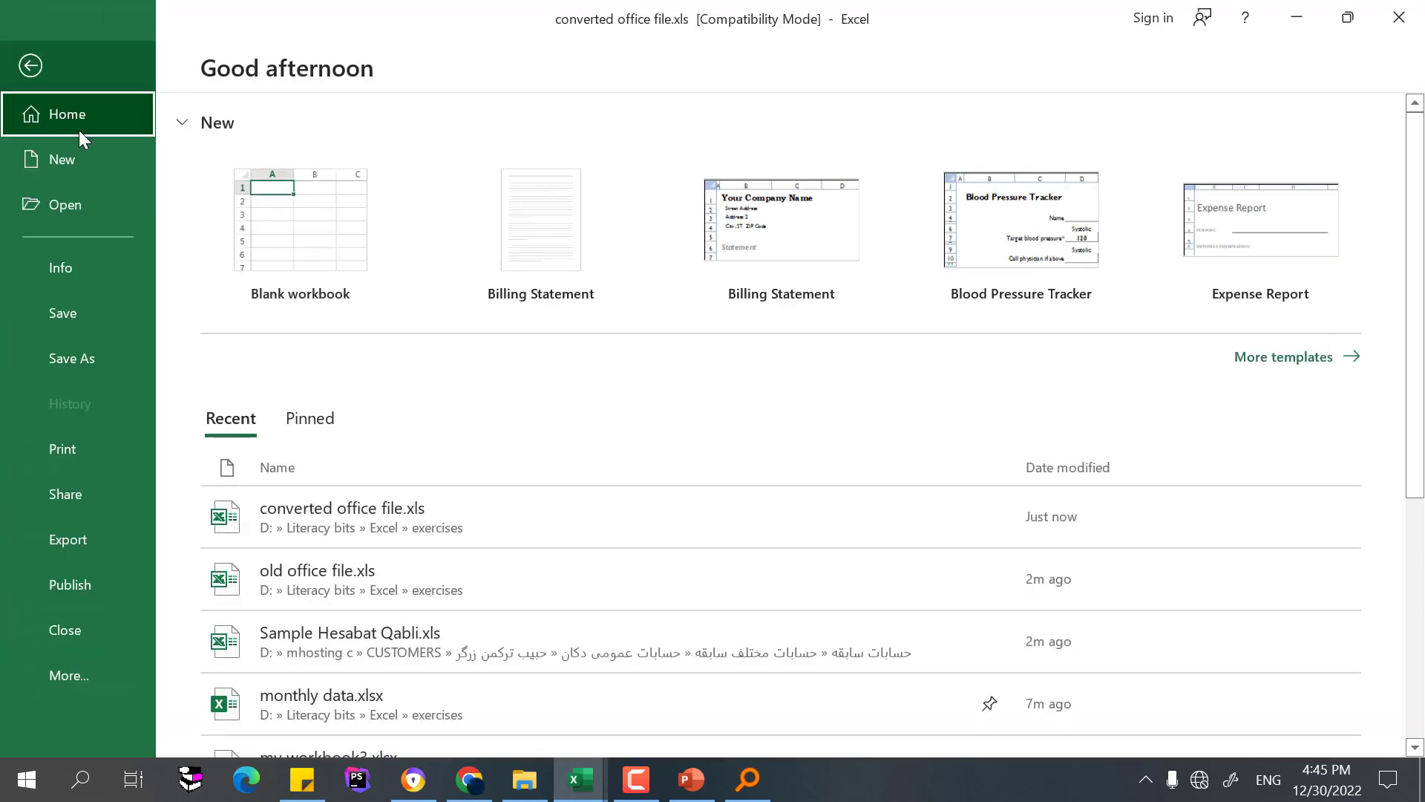
{"action": "left_click", "coordinate": [85, 273]}
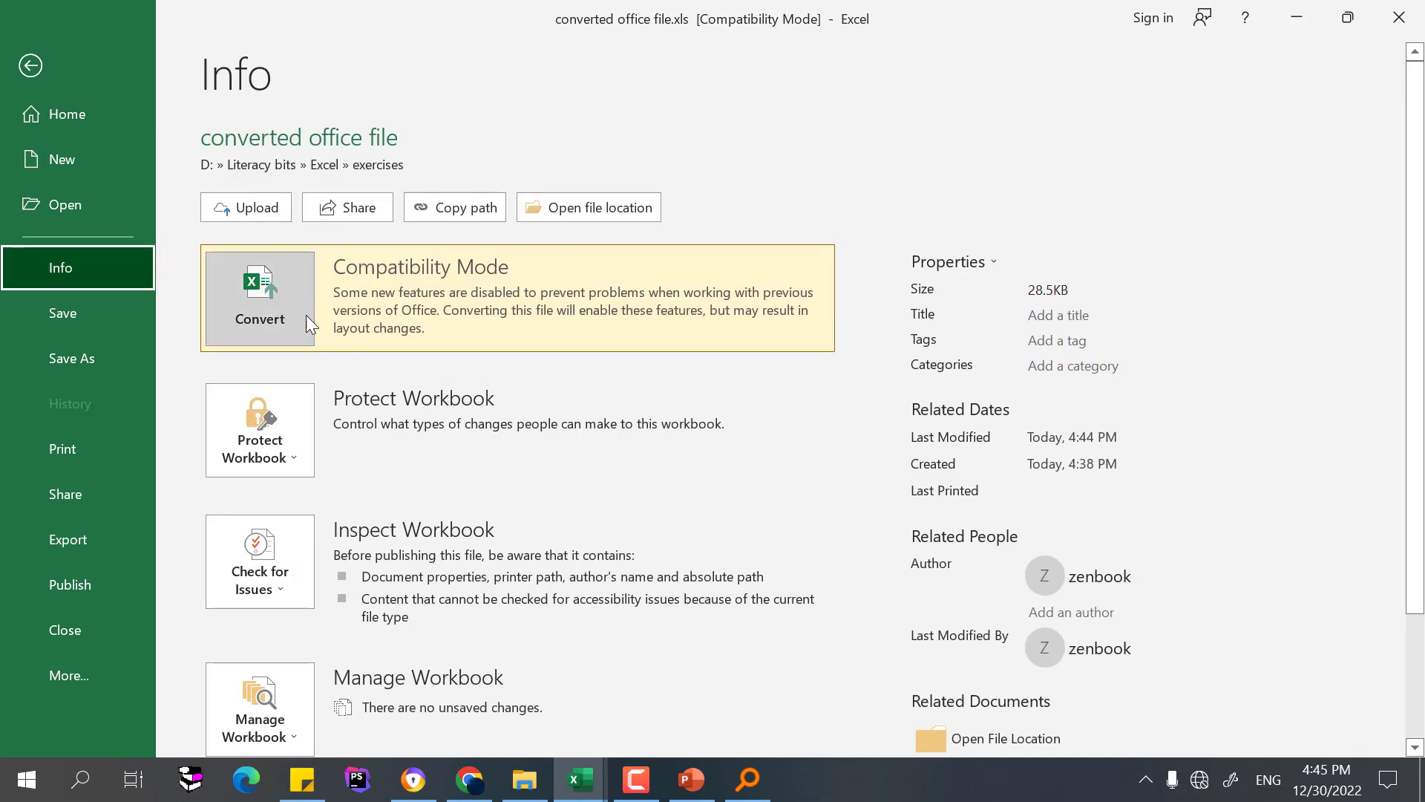
{"action": "left_click", "coordinate": [269, 295]}
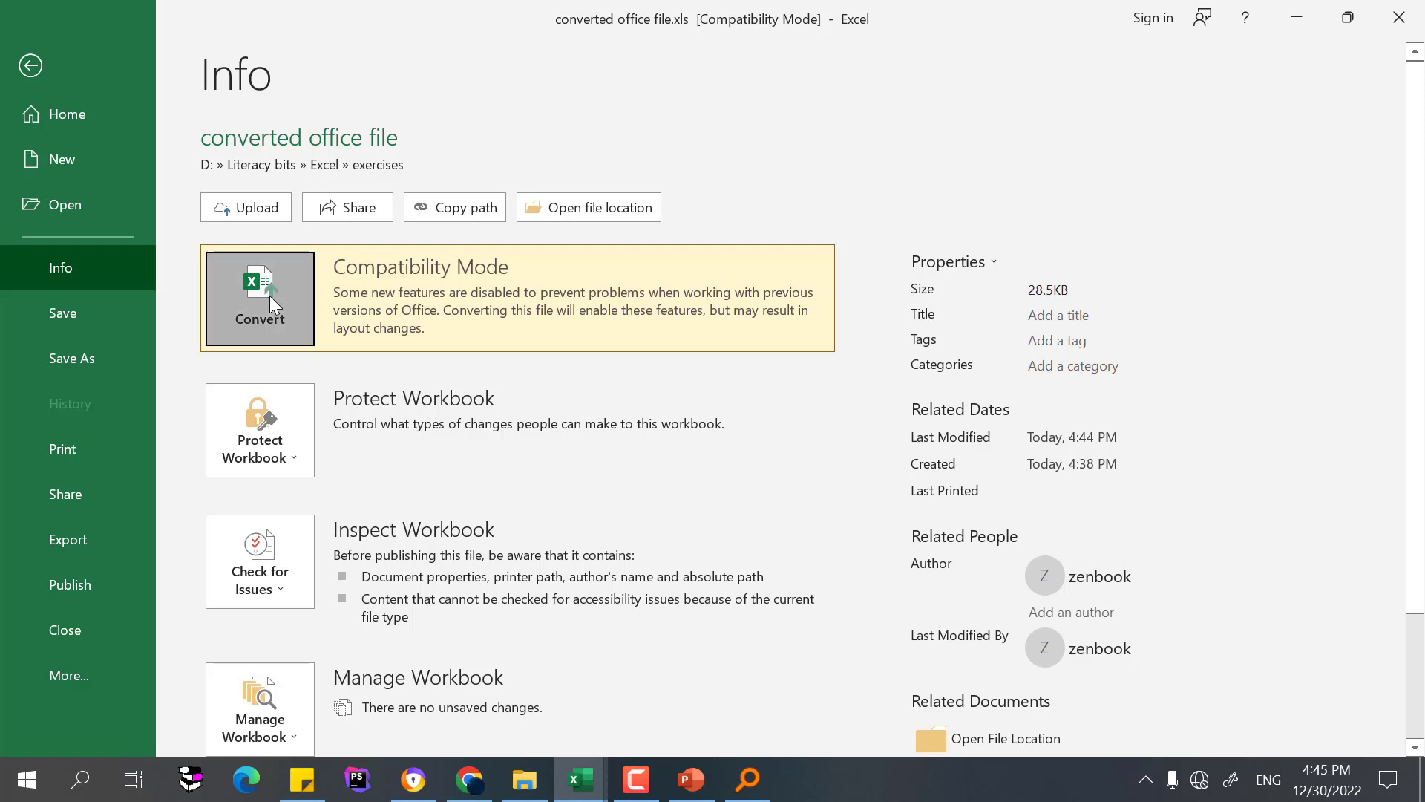
{"action": "left_click_drag", "start_coordinate": [610, 310], "coordinate": [598, 105]}
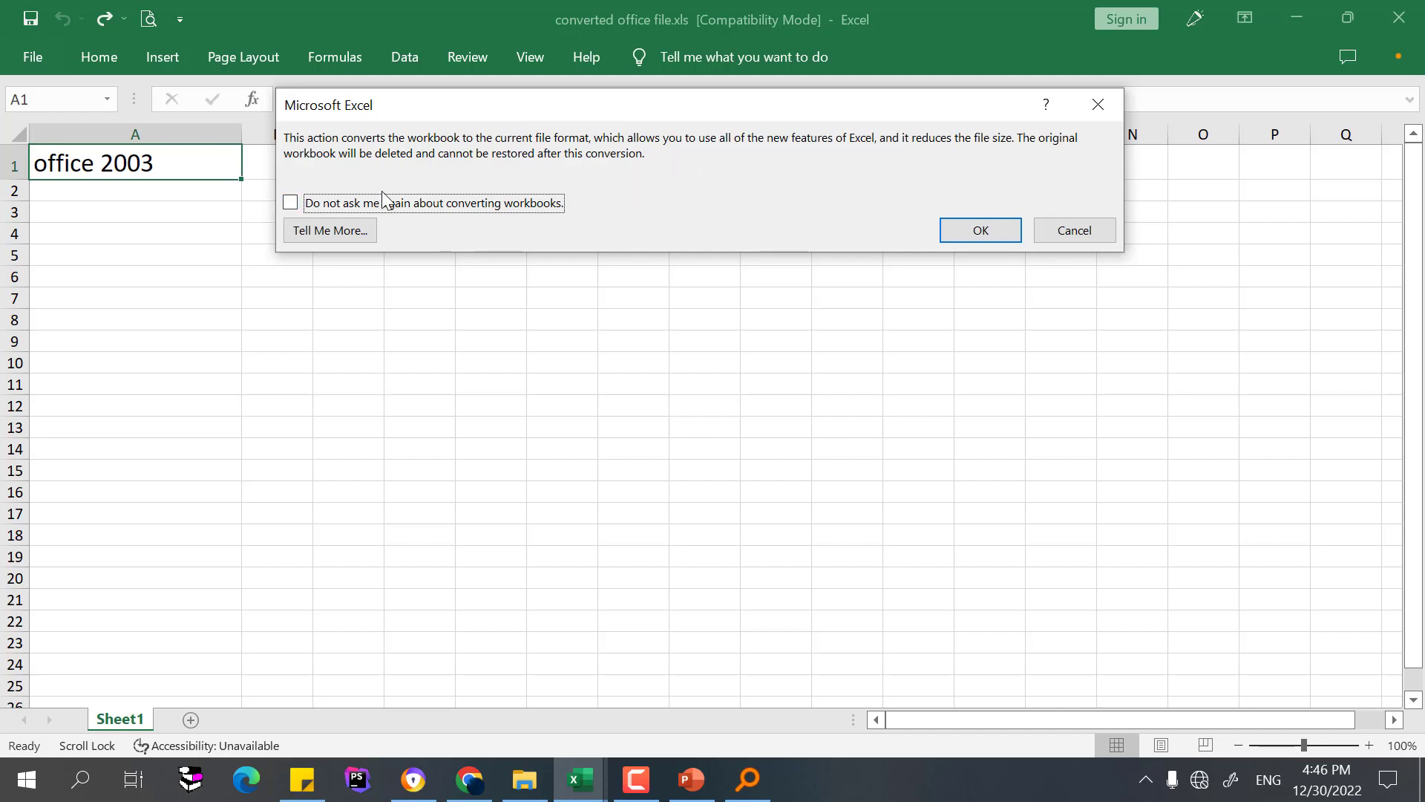
{"action": "left_click", "coordinate": [984, 233]}
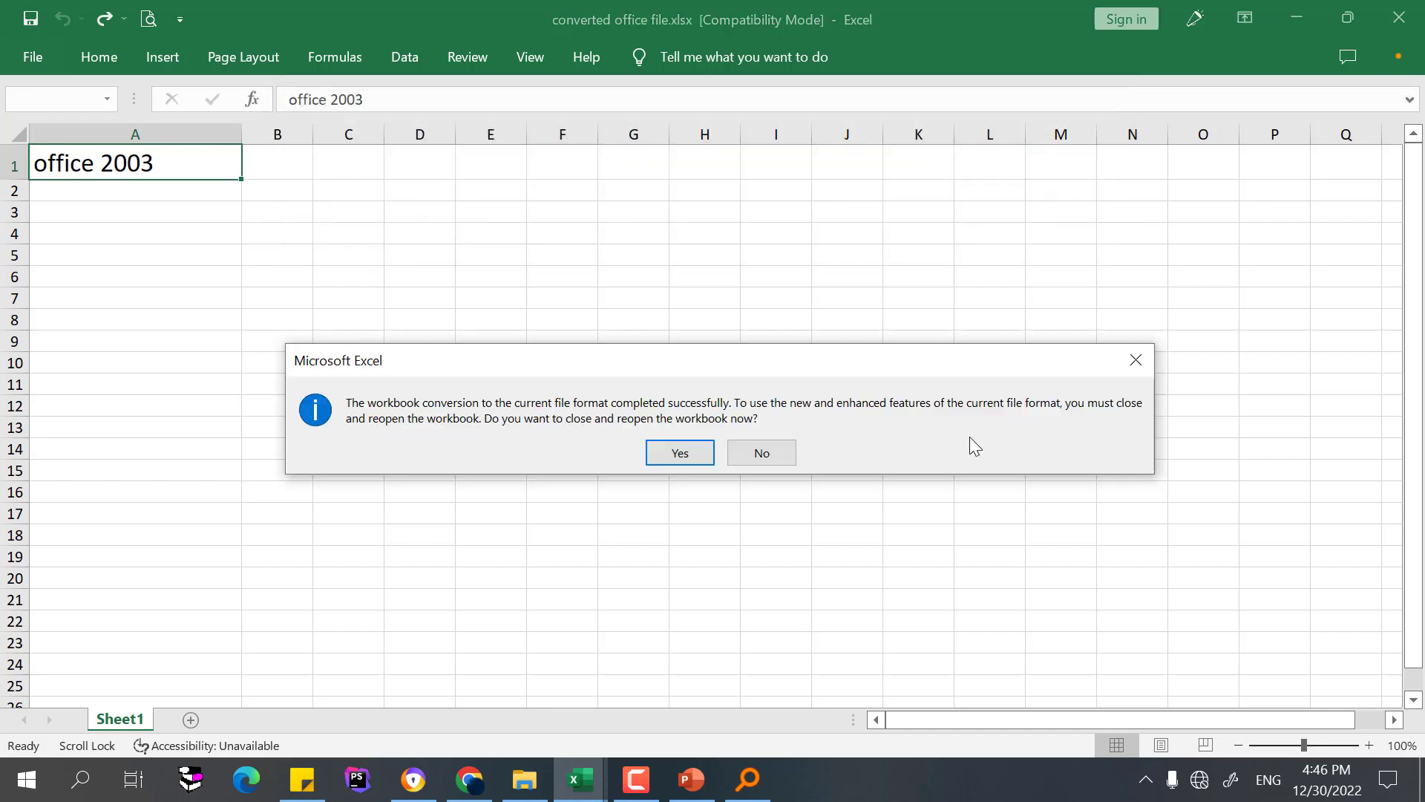
{"action": "left_click_drag", "start_coordinate": [660, 363], "coordinate": [652, 329]}
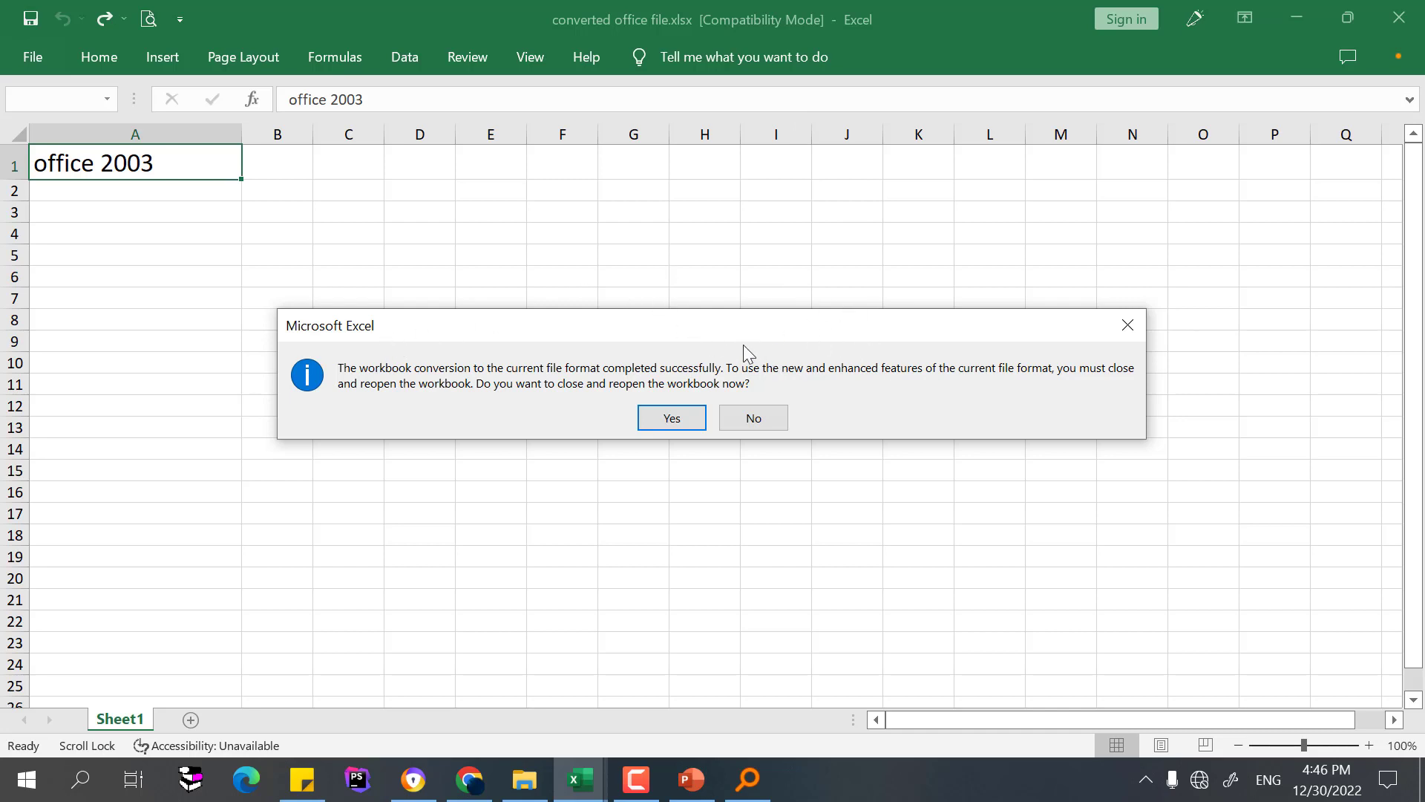
{"action": "left_click", "coordinate": [670, 419]}
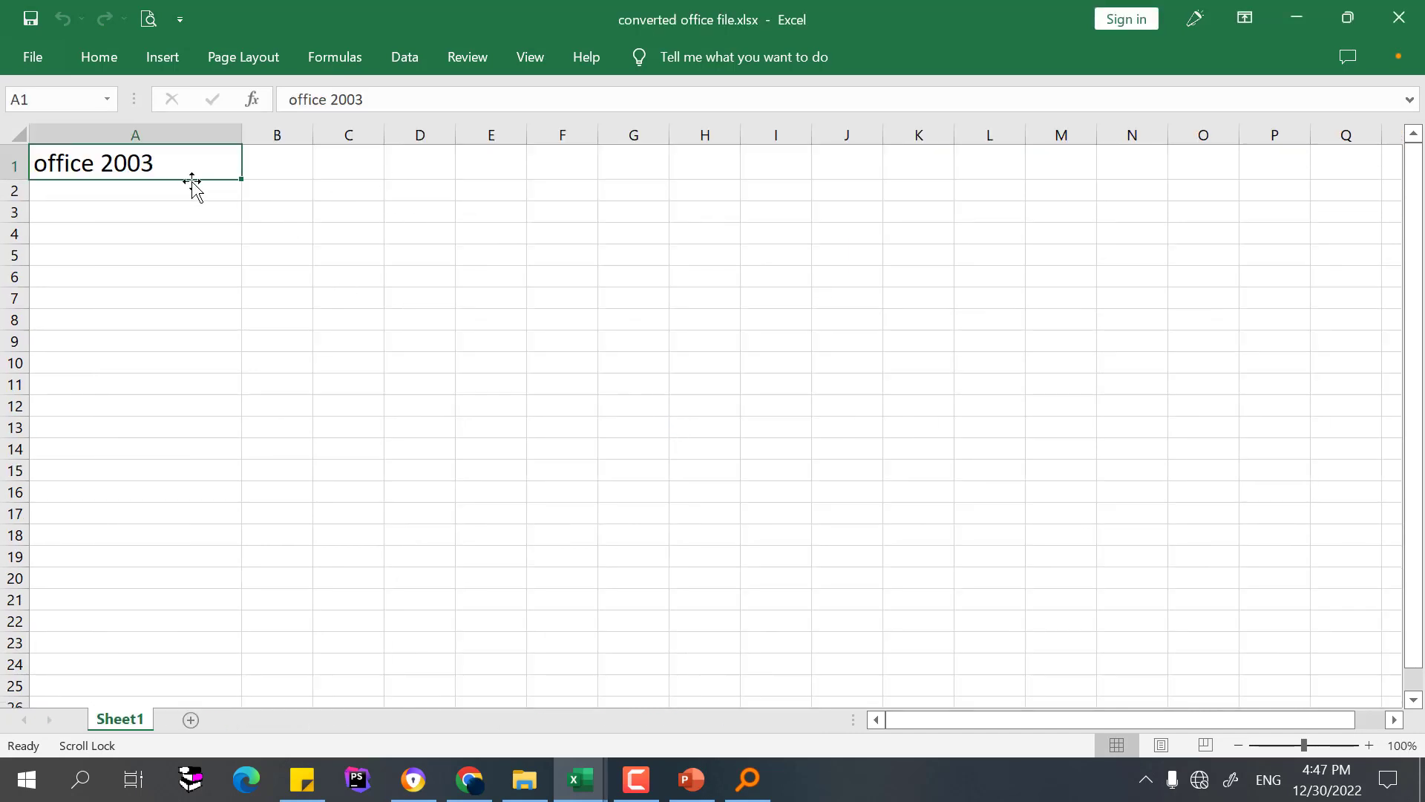
Change the text in cell A1 to "office 2021".
{"action": "double_click", "coordinate": [196, 172]}
{"action": "key", "text": "BackSpace"}
{"action": "key", "text": "BackSpace"}
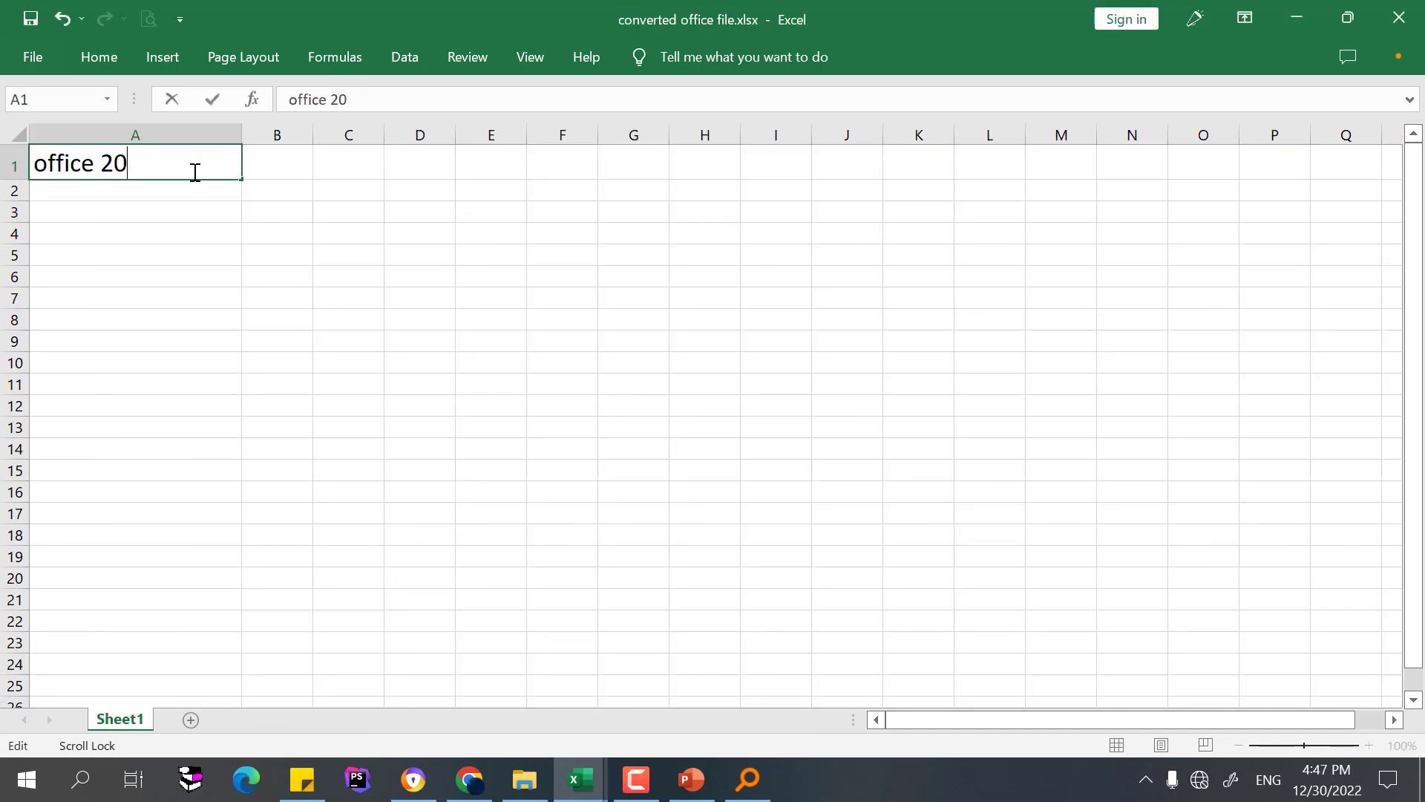
{"action": "key", "text": "BackSpace"}
{"action": "key", "text": "BackSpace"}
{"action": "type", "text": "2021"}
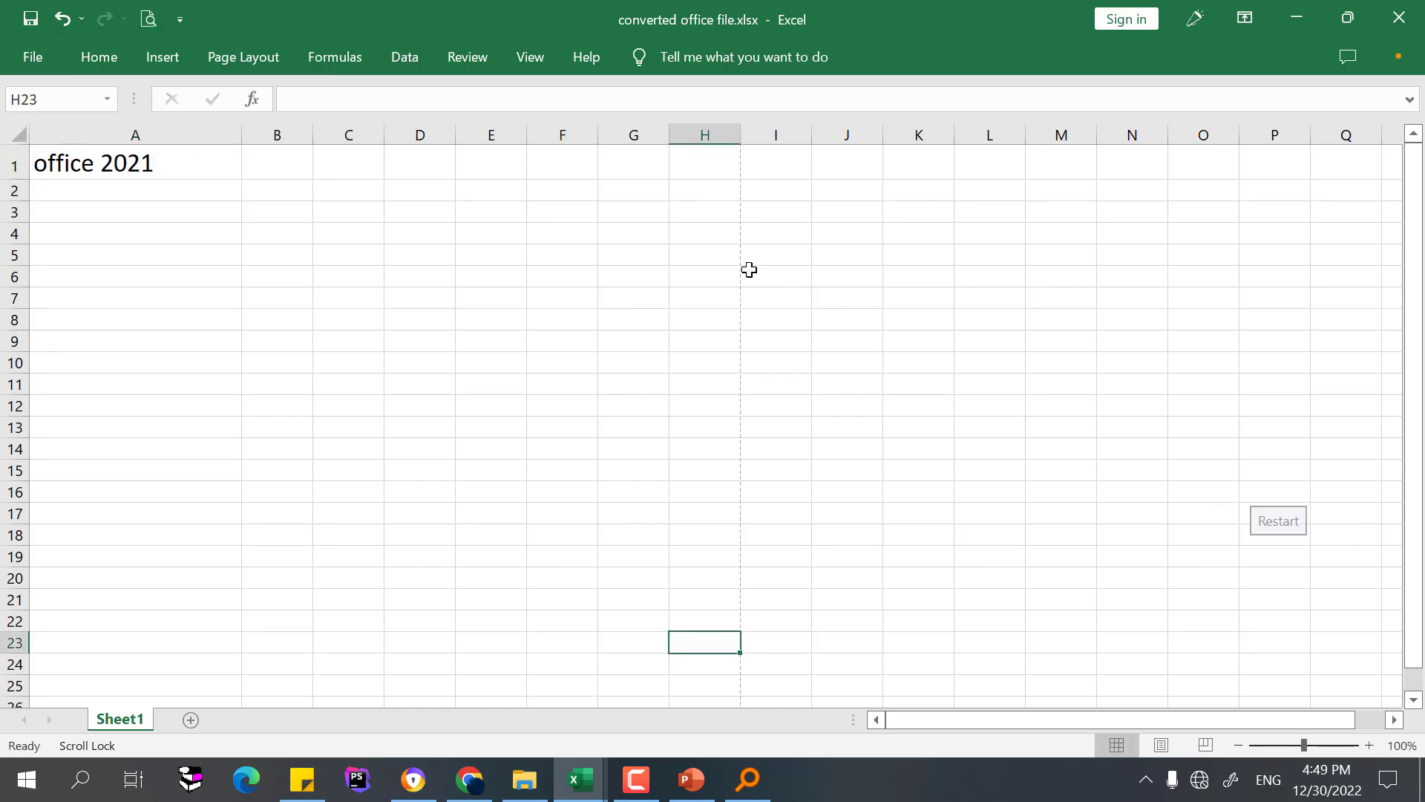
Save a copy of the workbook in PDF format as converted office file.pdf in the exercises folder.
{"action": "left_click", "coordinate": [25, 57]}
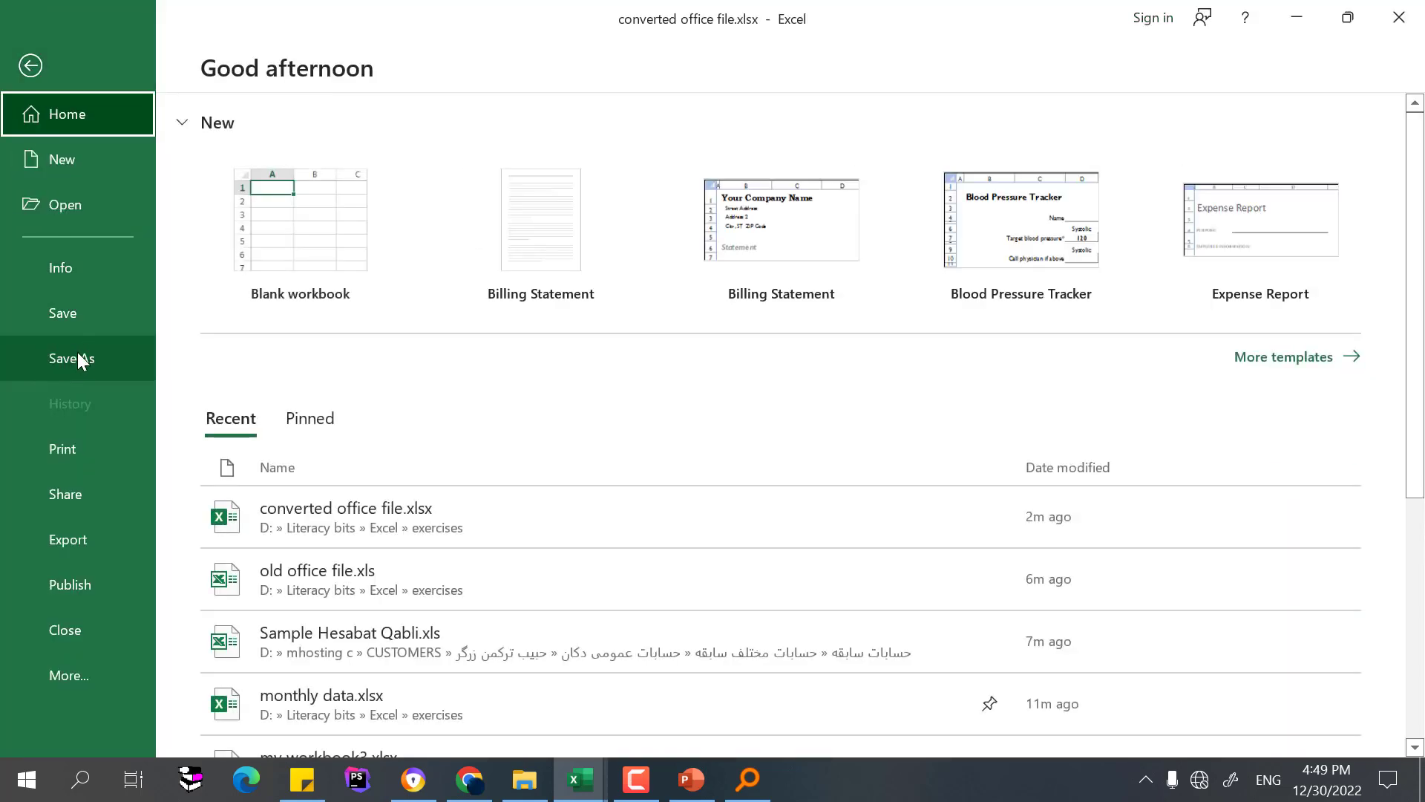
{"action": "left_click", "coordinate": [64, 358]}
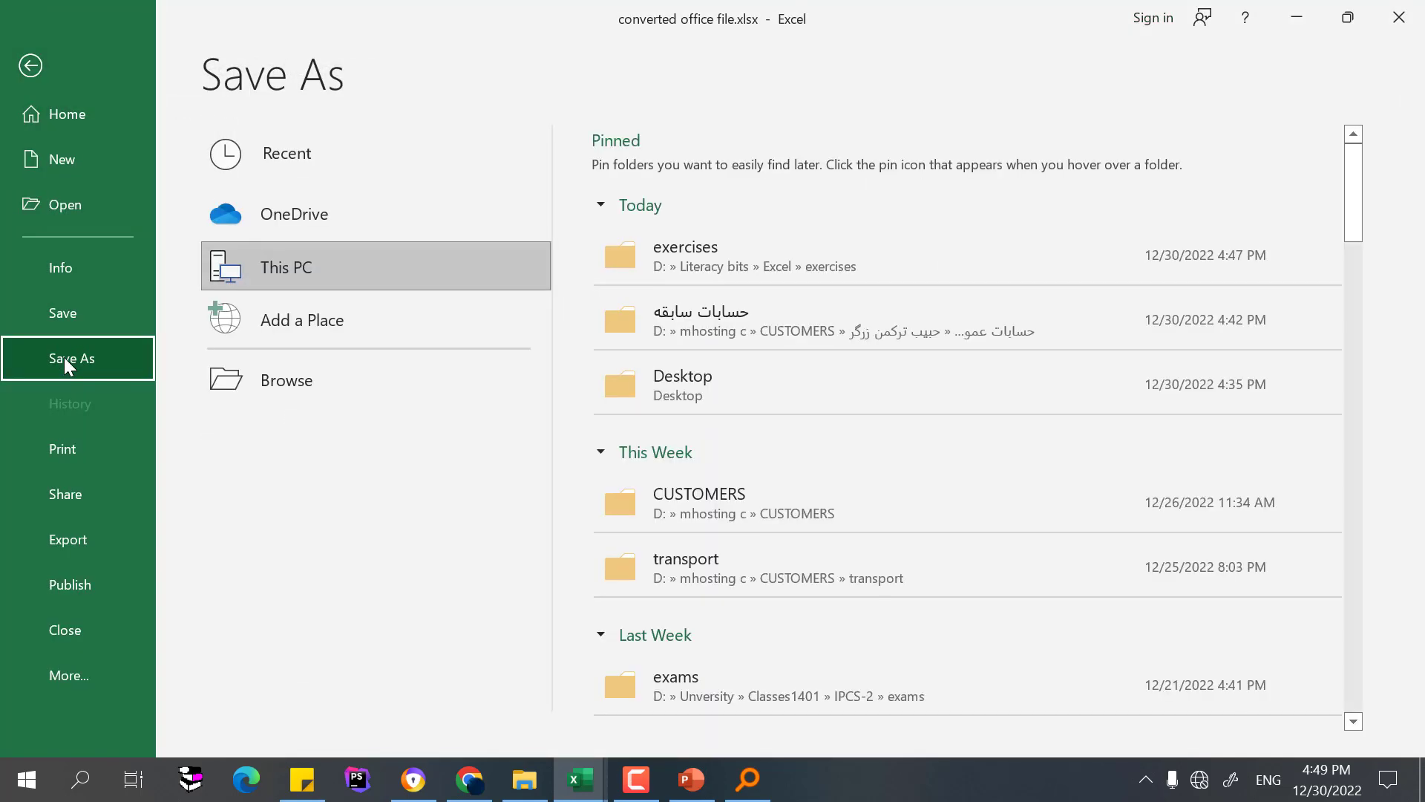
{"action": "left_click", "coordinate": [851, 243]}
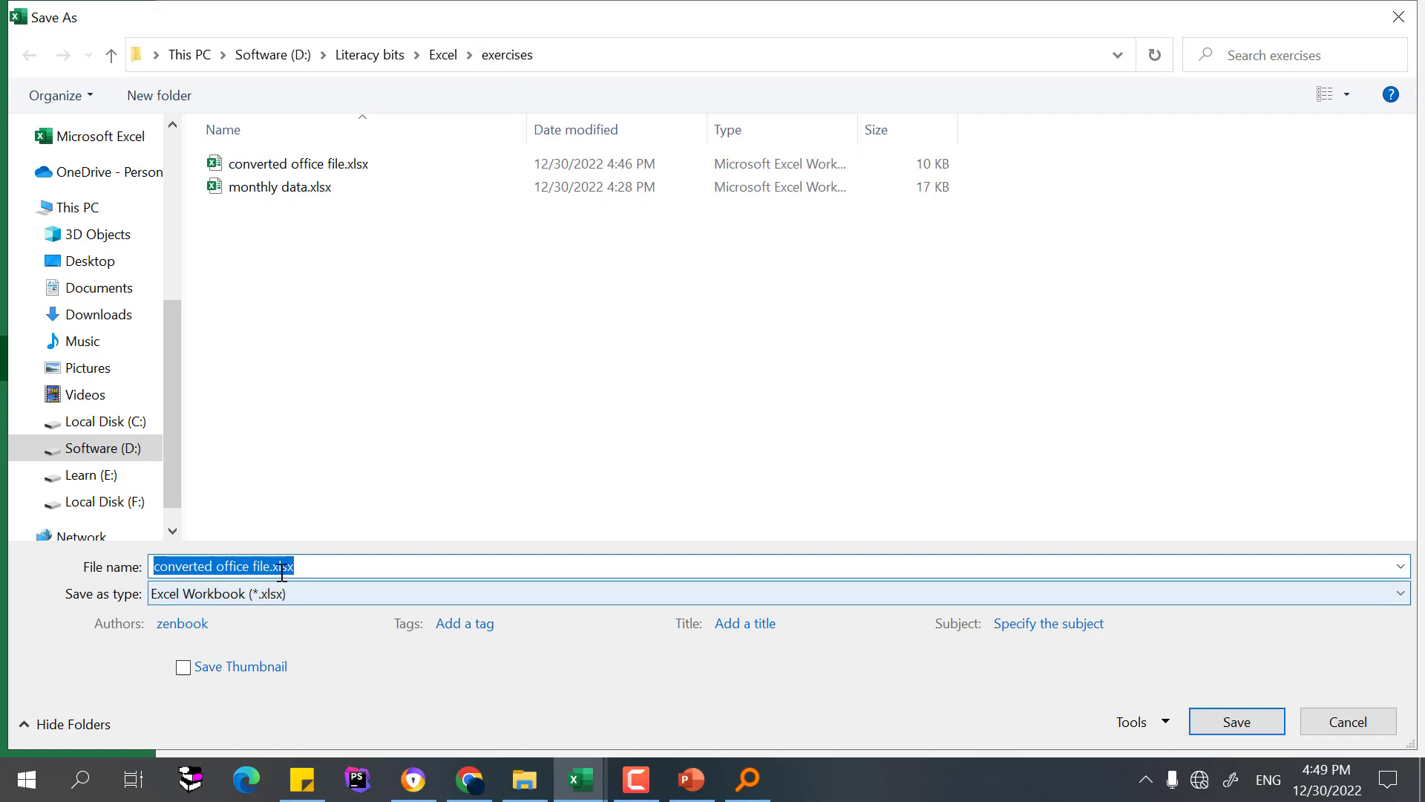
{"action": "left_click", "coordinate": [267, 599]}
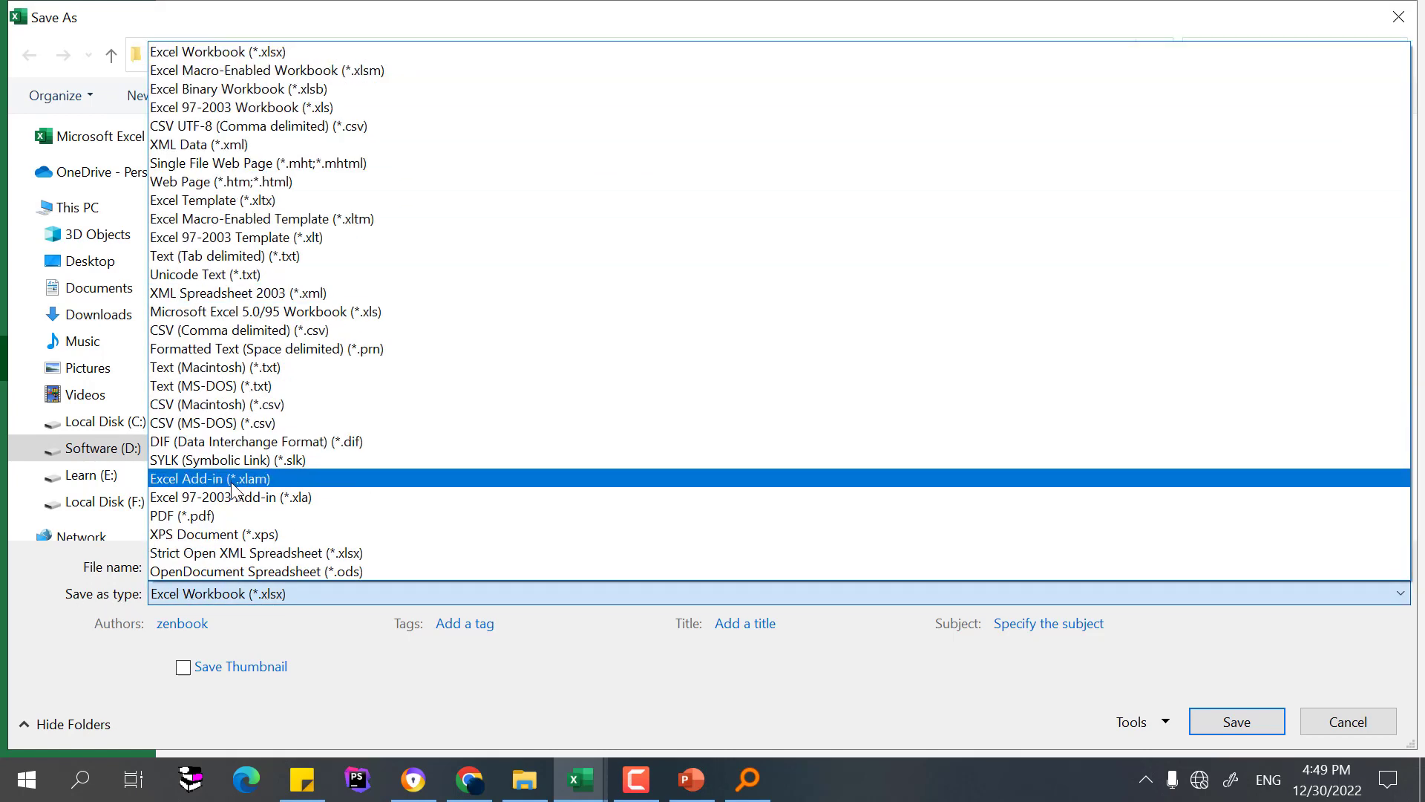
{"action": "left_click", "coordinate": [196, 518]}
{"action": "left_click", "coordinate": [245, 472]}
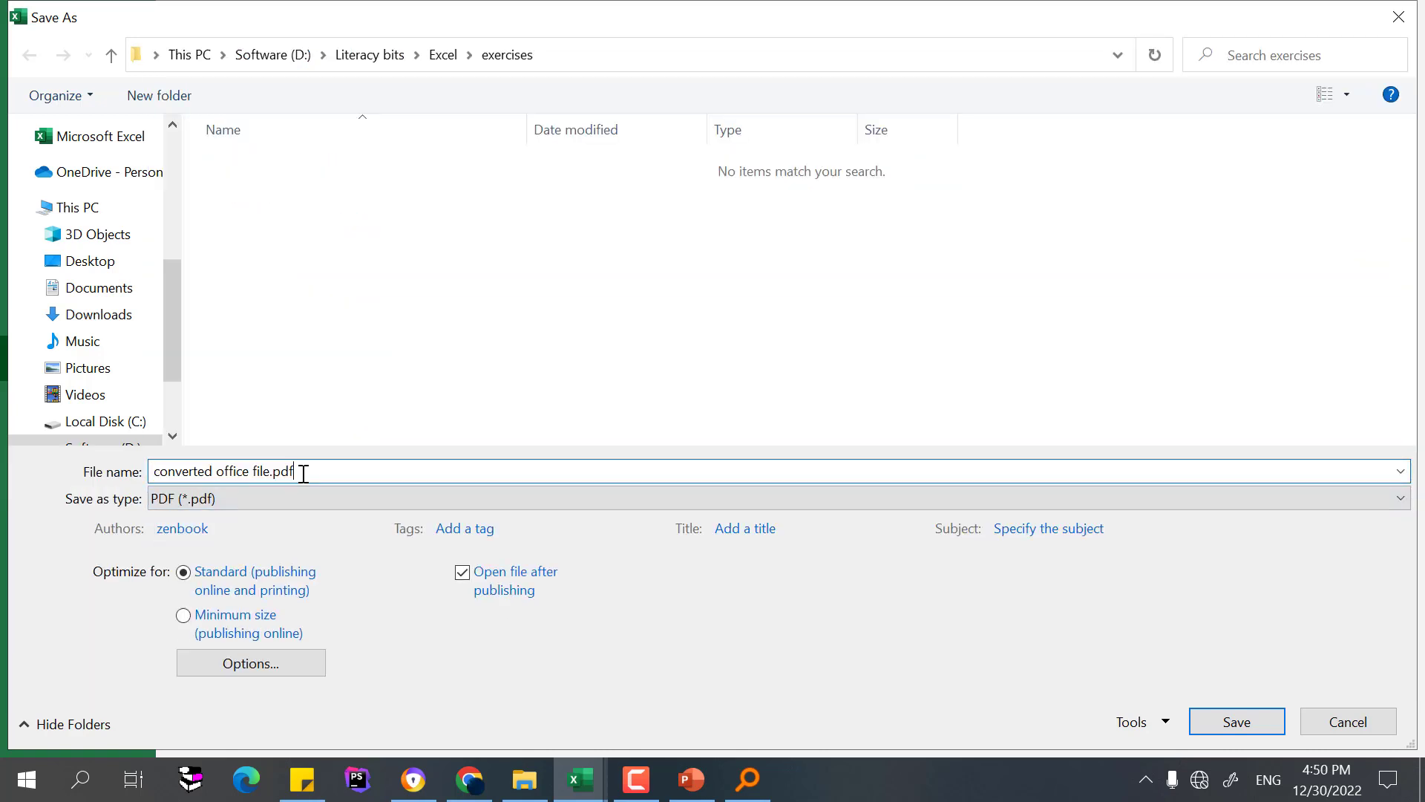
{"action": "left_click", "coordinate": [1243, 729]}
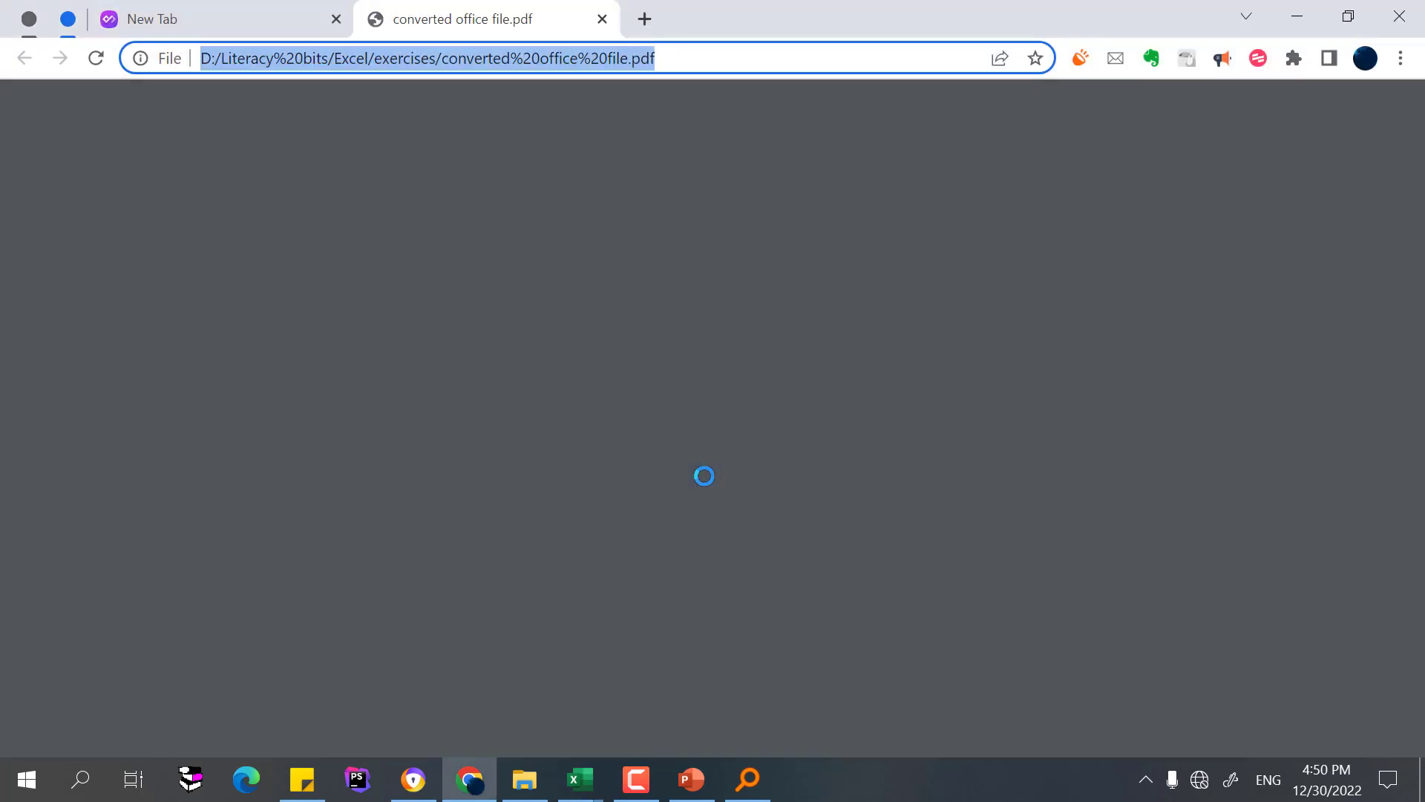
Review the published PDF in Chrome, and locate converted office file.pdf in the exercises folder in File Explorer.
{"action": "scroll", "coordinate": [569, 385], "scroll_direction": "down", "scroll_amount": 3}
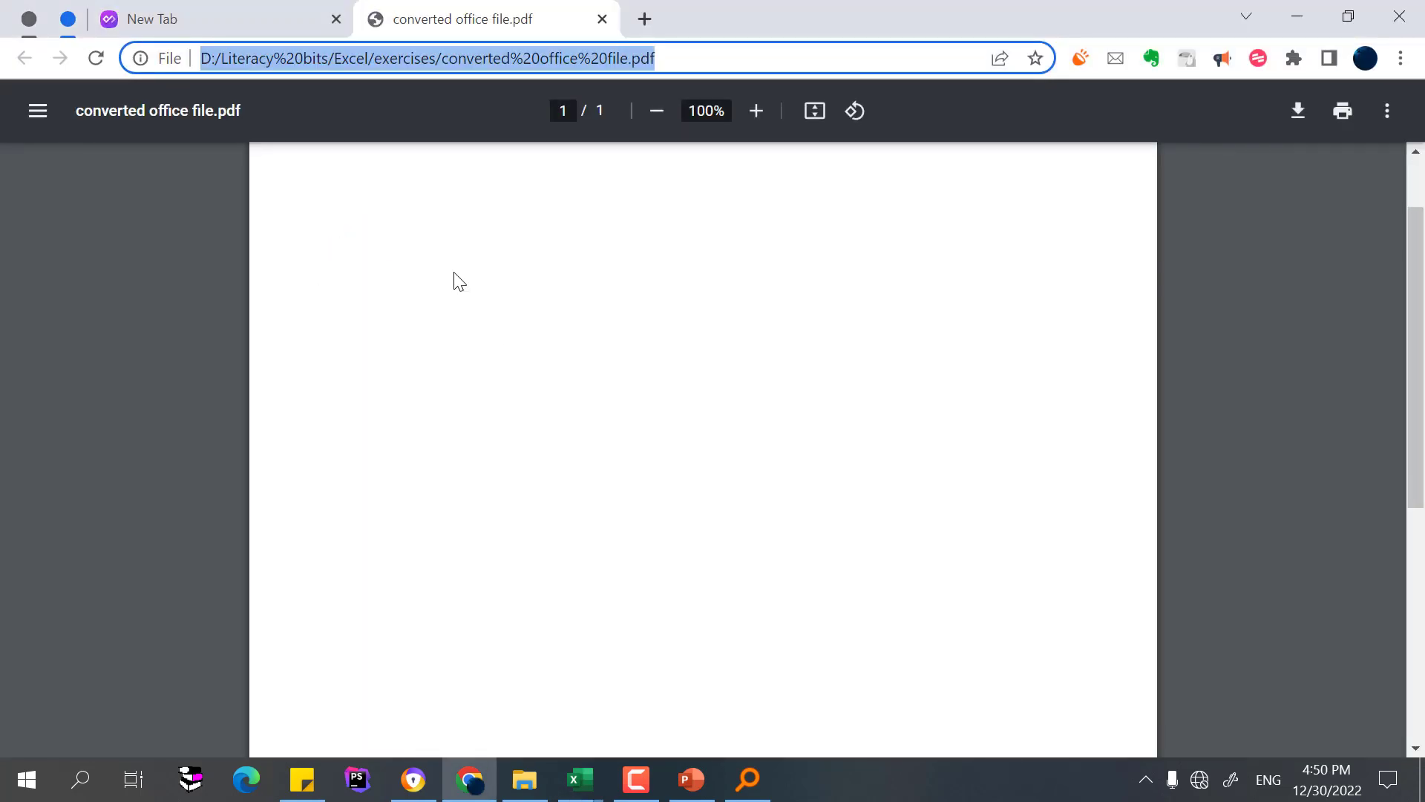
{"action": "scroll", "coordinate": [460, 282], "scroll_direction": "up", "scroll_amount": 1}
{"action": "left_click", "coordinate": [532, 792]}
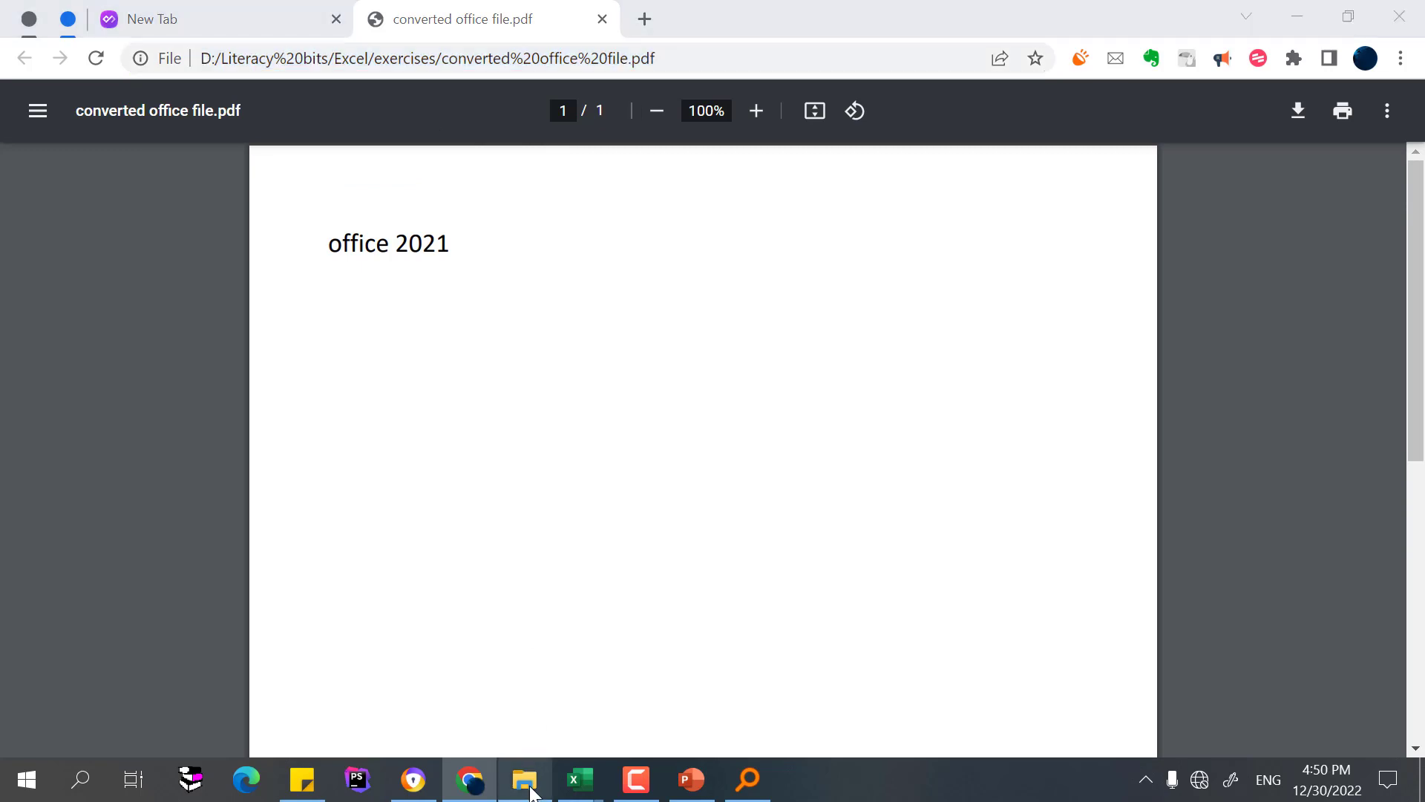
{"action": "left_click", "coordinate": [311, 266]}
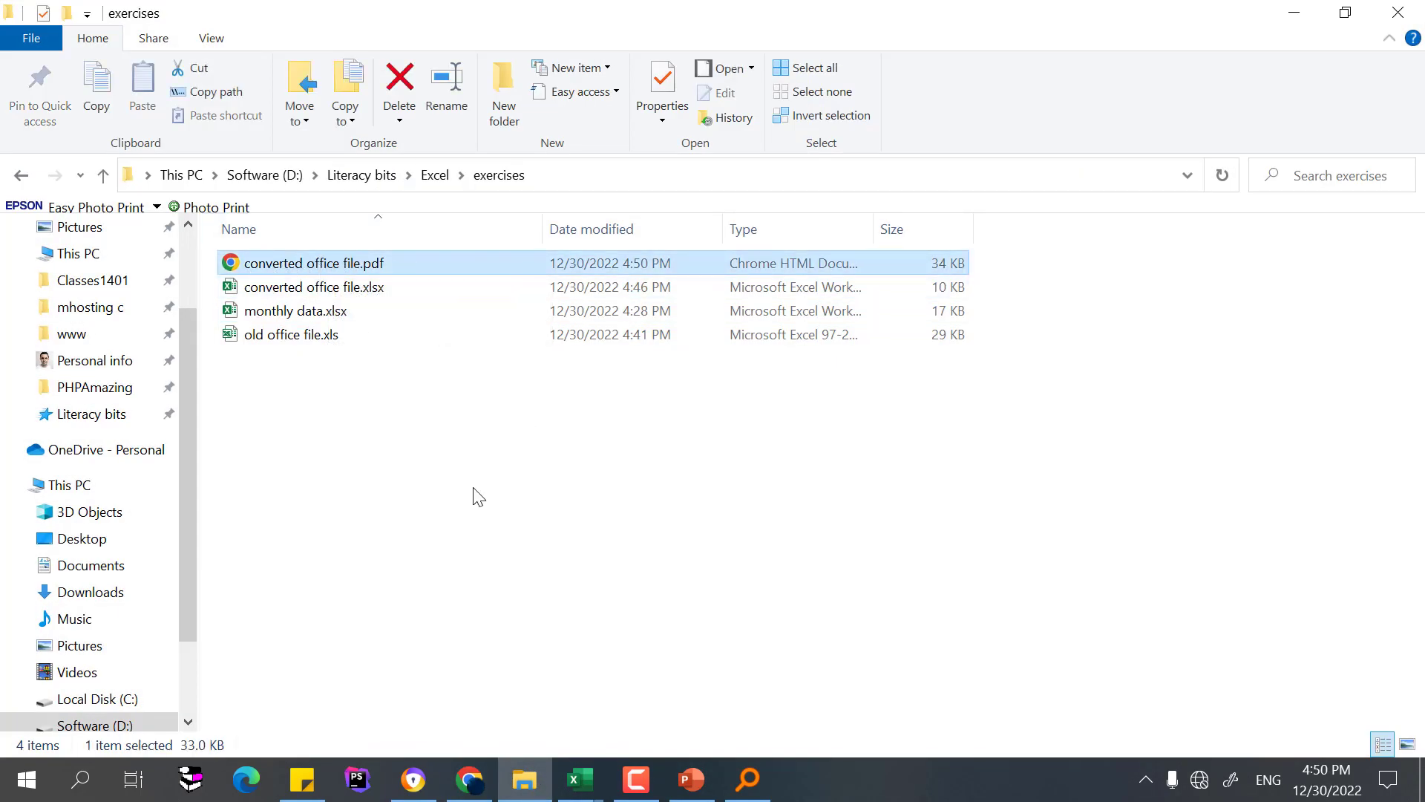
{"action": "left_click", "coordinate": [469, 779]}
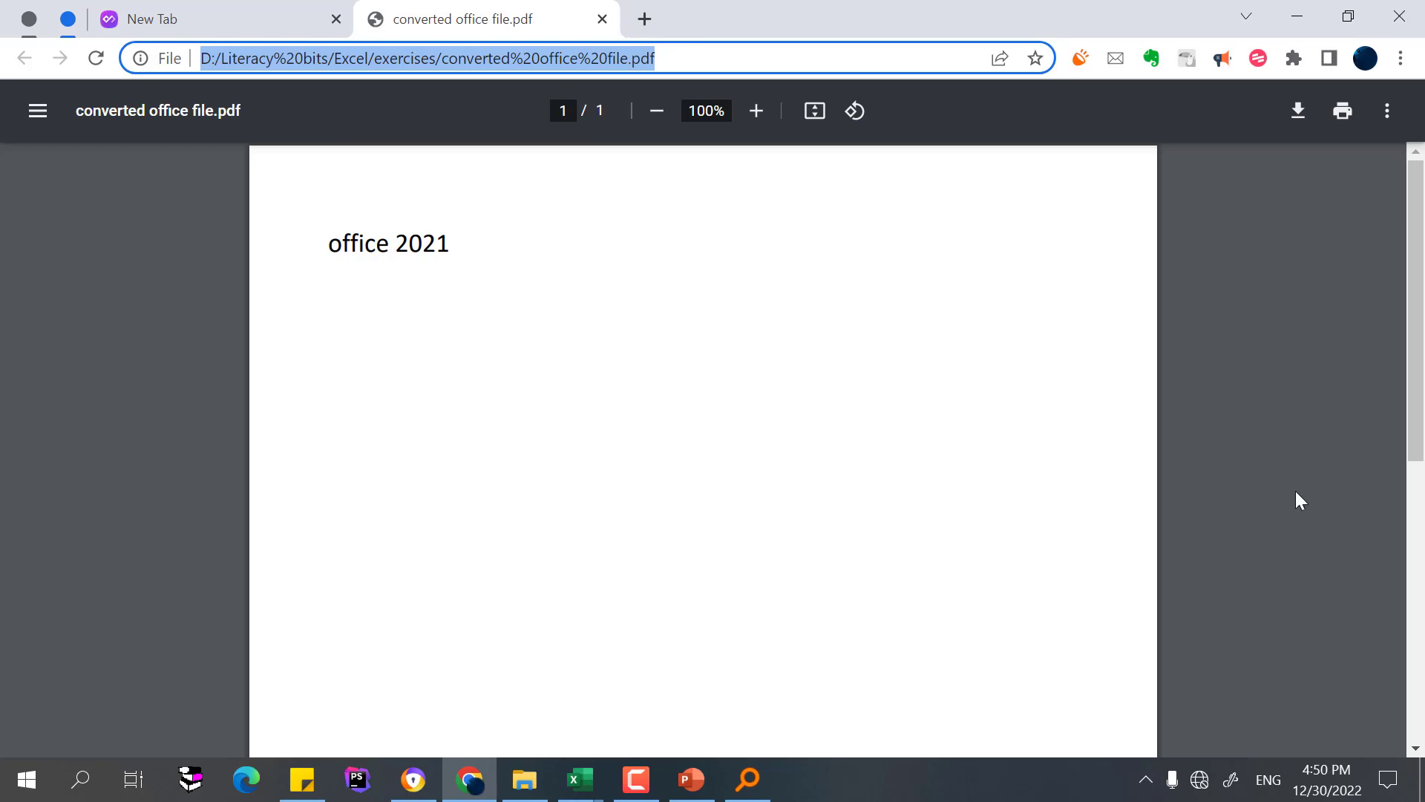
Switch back to Excel and view the file types available for exporting the workbook under Change File Type.
{"action": "key", "text": "alt+Tab"}
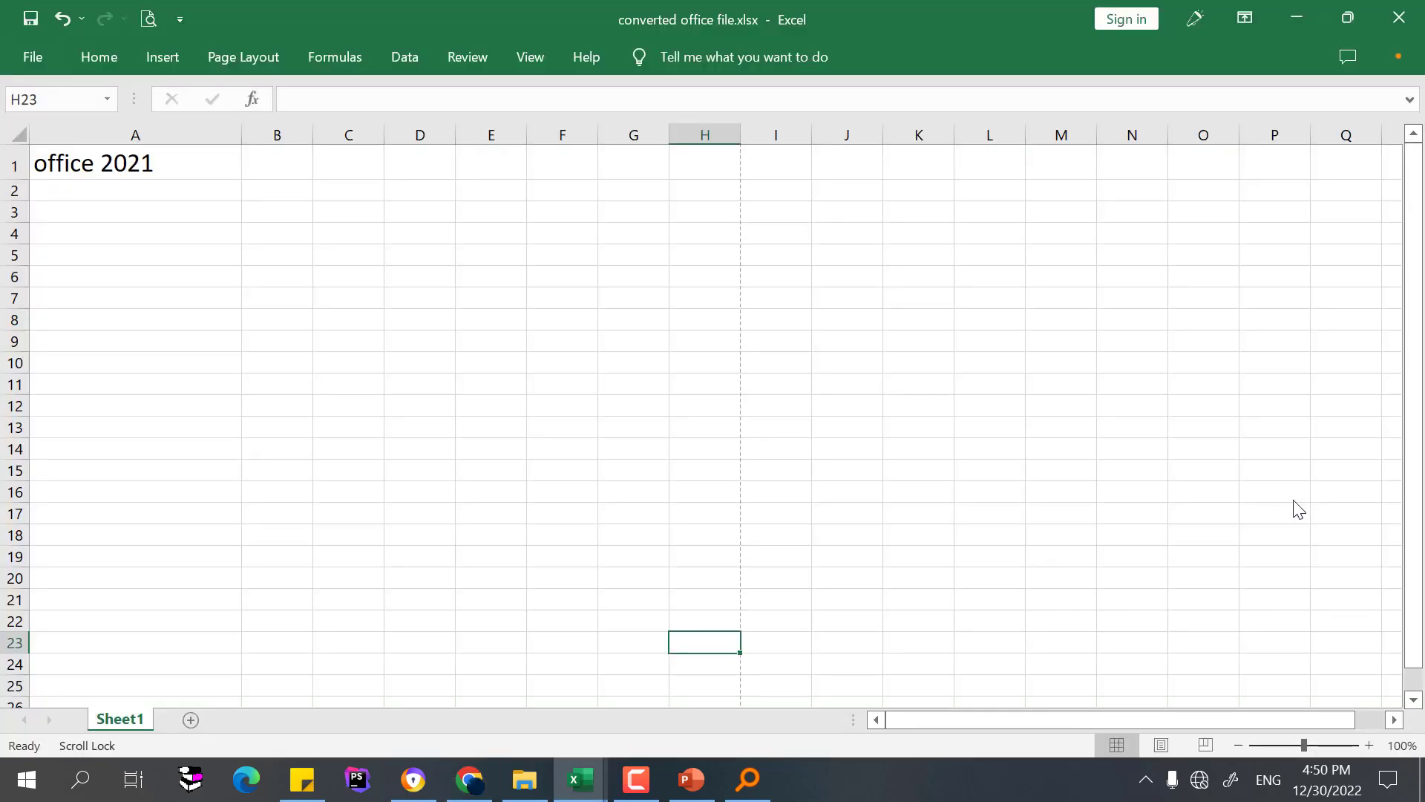
{"action": "left_click", "coordinate": [30, 60]}
{"action": "left_click", "coordinate": [86, 536]}
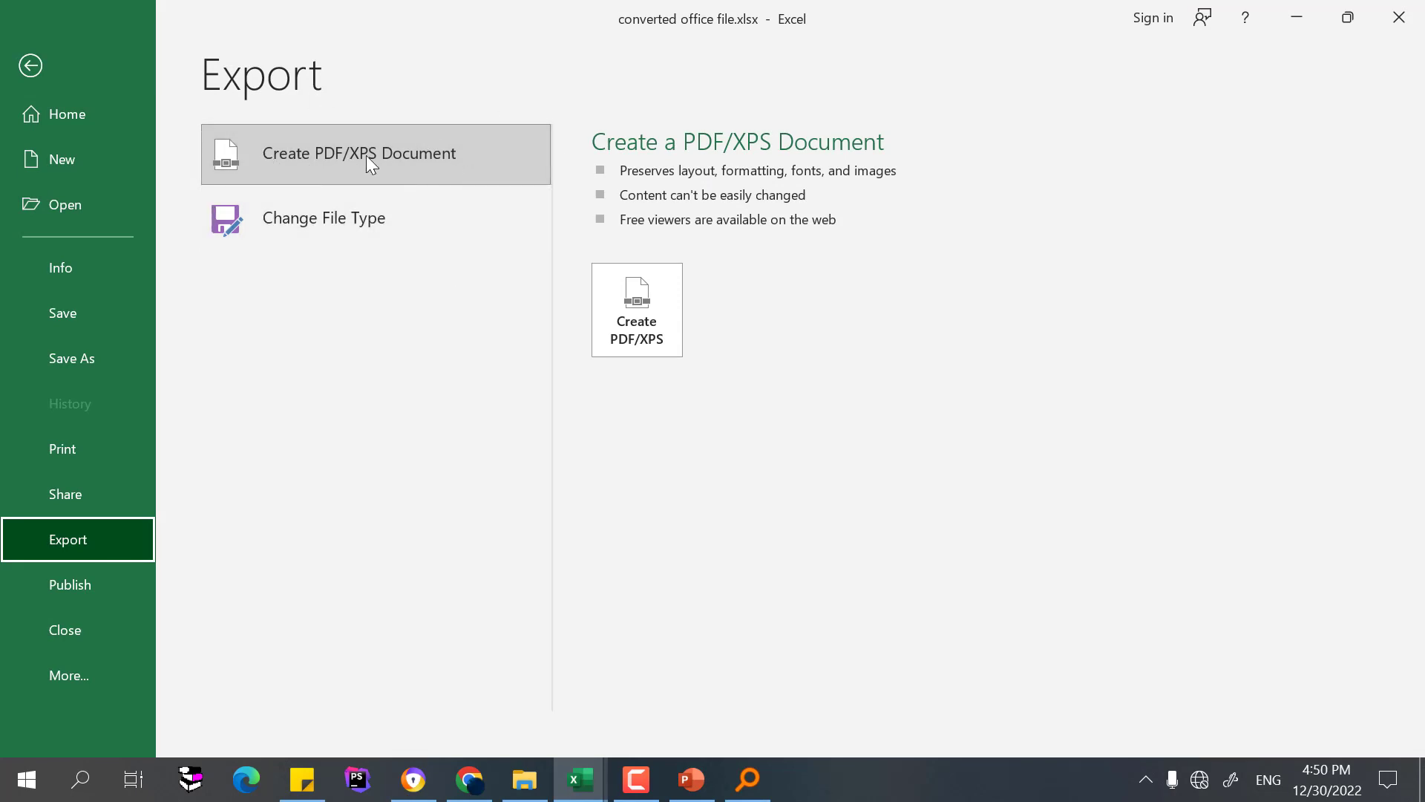
{"action": "left_click", "coordinate": [377, 230]}
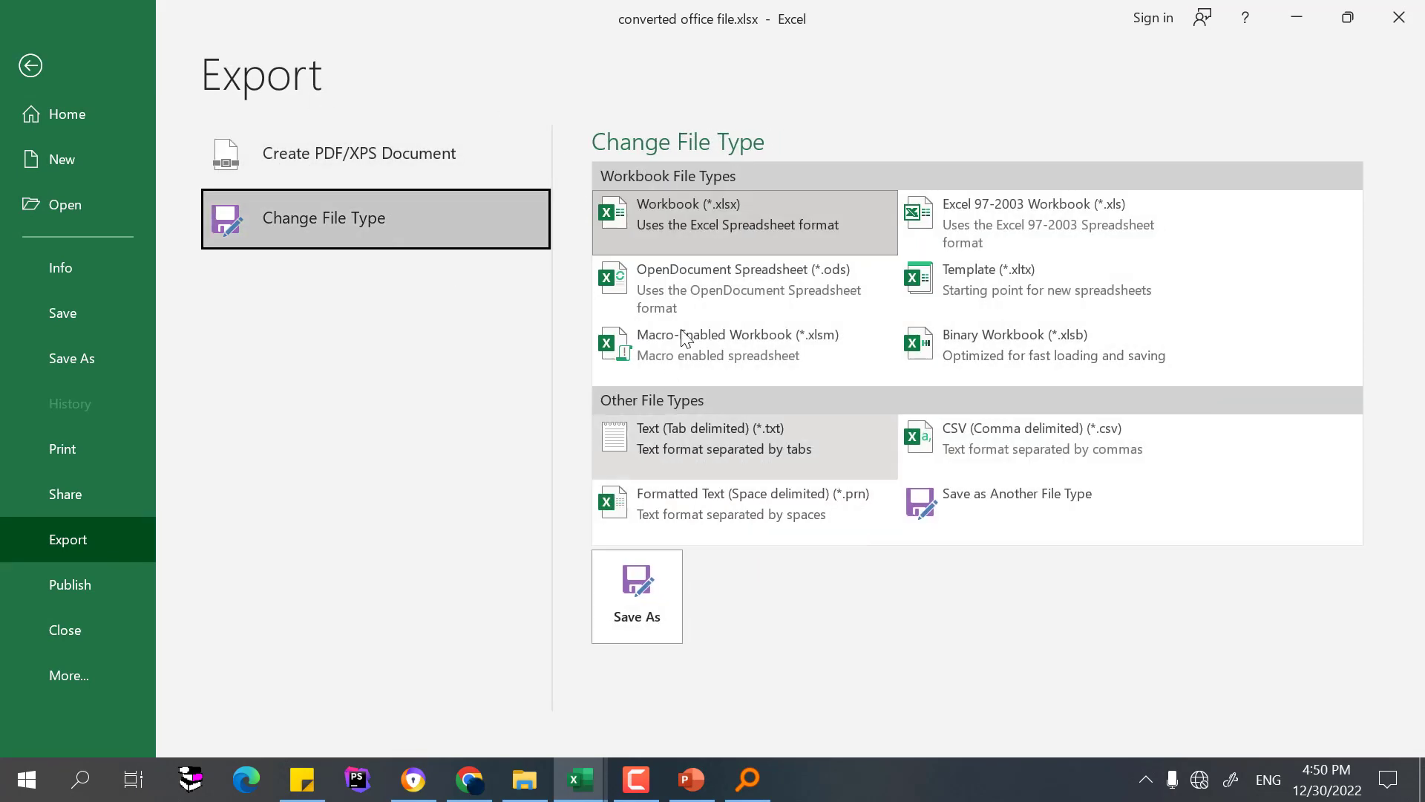